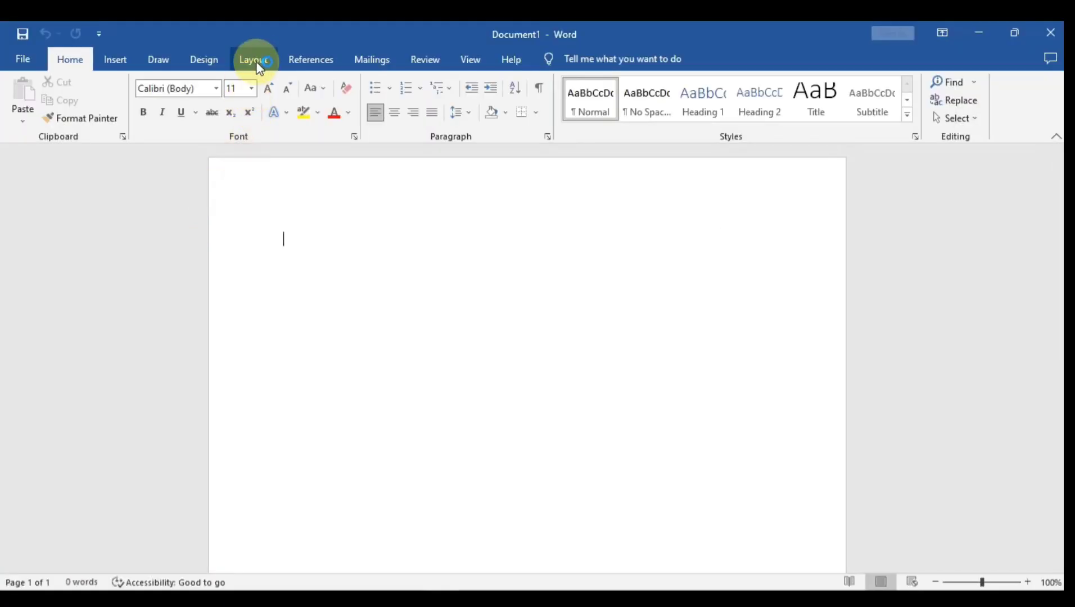
# Step: Set the document's top and left page margins to 0 in the page setup
pyautogui.click(253, 59)
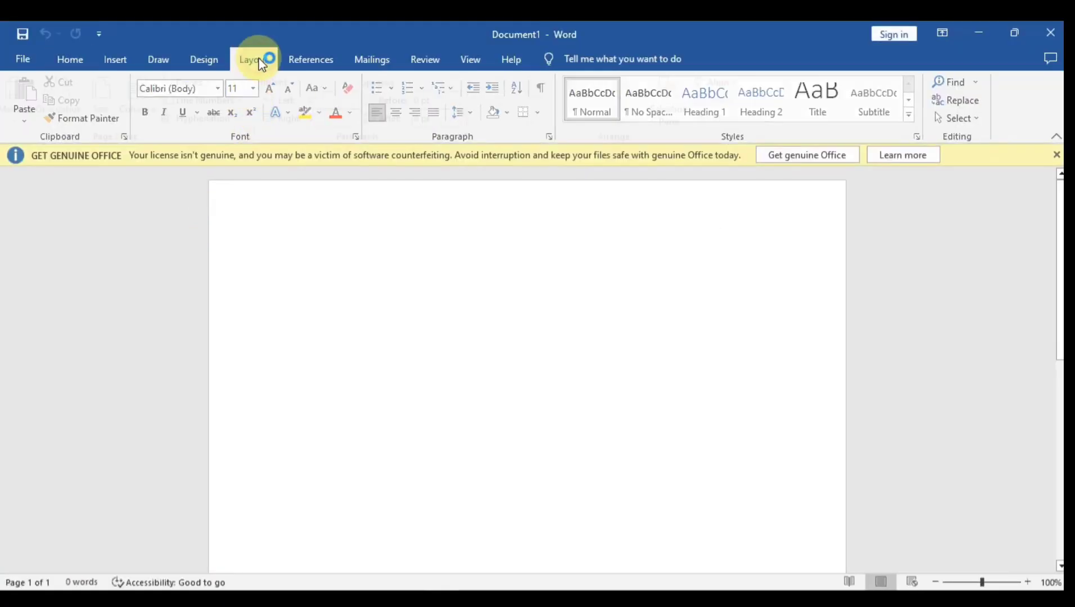
pyautogui.click(1056, 156)
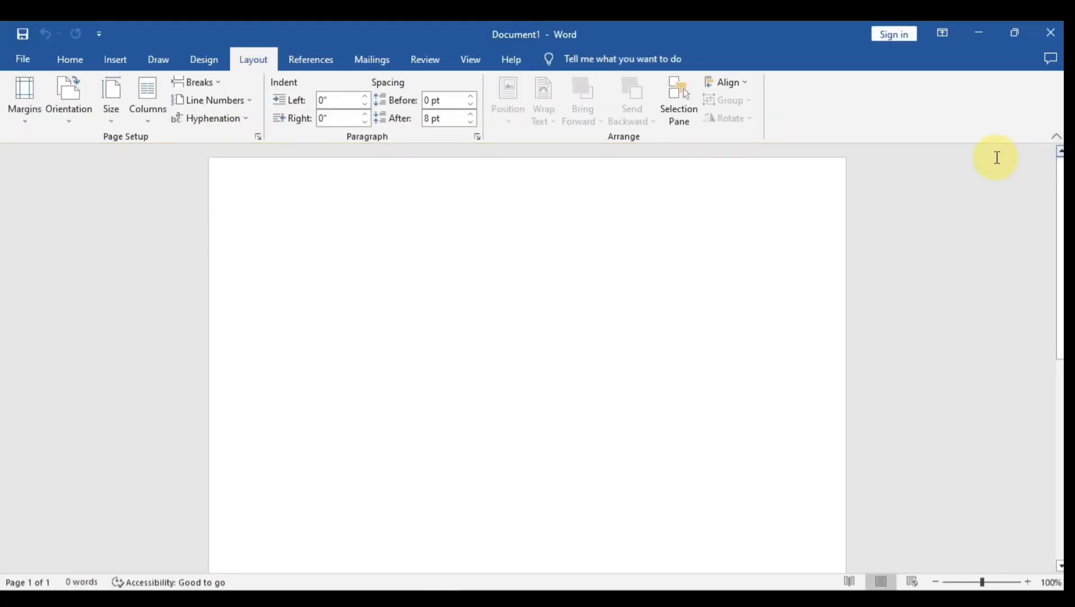
pyautogui.click(107, 114)
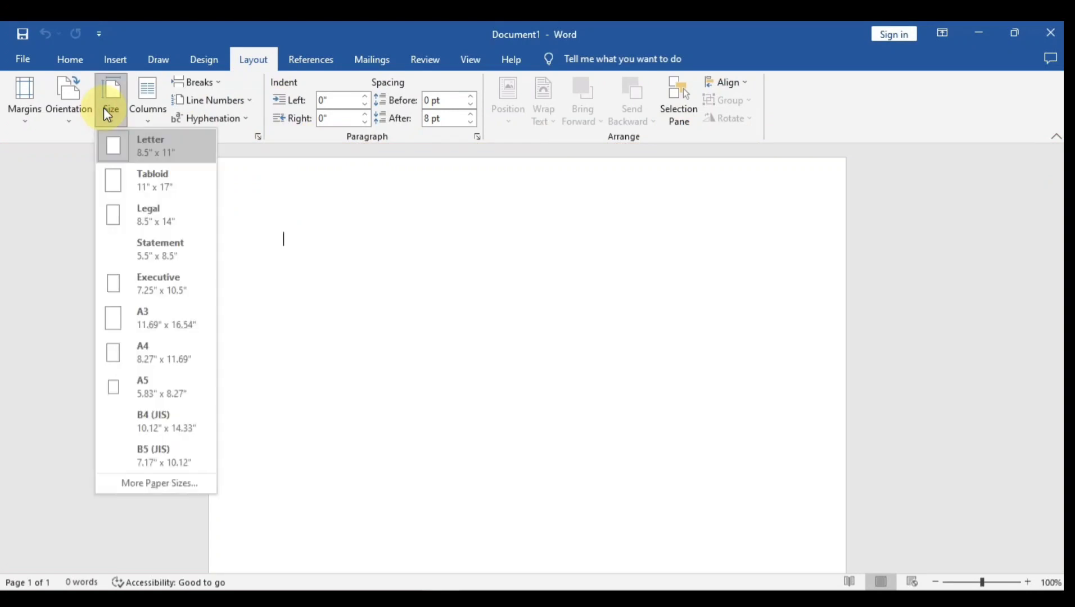
pyautogui.click(146, 488)
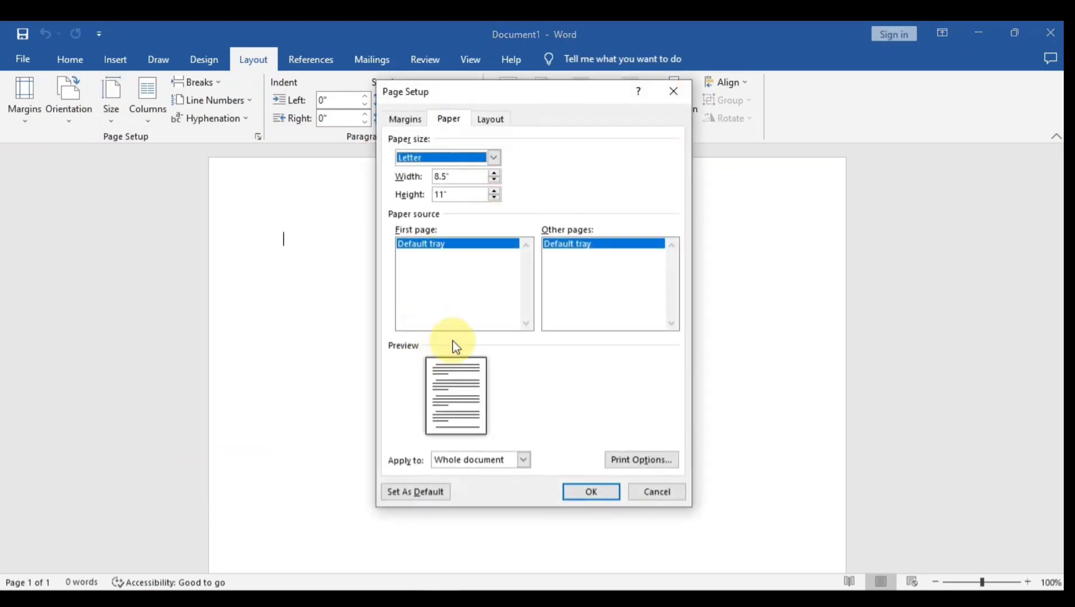
pyautogui.click(413, 120)
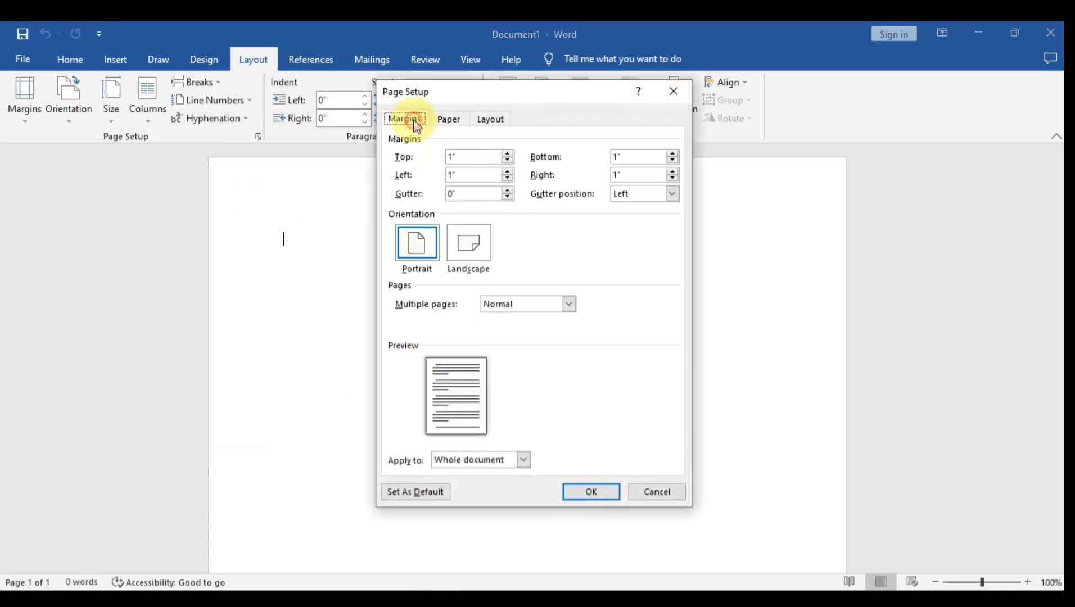
pyautogui.click(468, 156)
pyautogui.press('BackSpace')
pyautogui.press('BackSpace')
pyautogui.write('0')
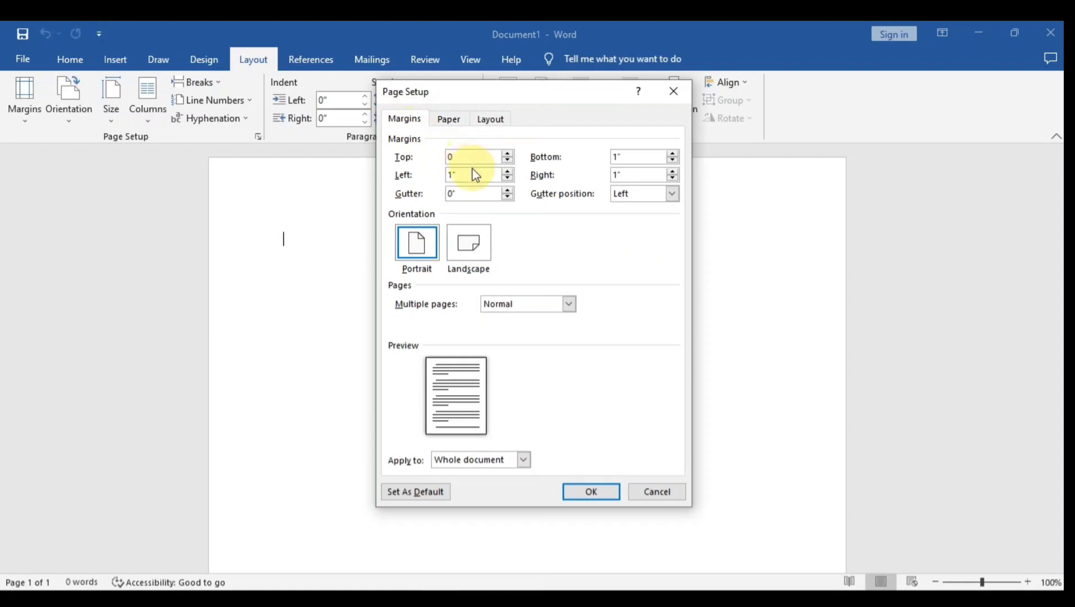
pyautogui.click(473, 174)
pyautogui.press('BackSpace')
pyautogui.press('BackSpace')
pyautogui.write('0')
# Step: Set the bottom and right page margins to 0 and apply the page setup to the whole document
pyautogui.click(619, 156)
pyautogui.press('BackSpace')
pyautogui.press('BackSpace')
pyautogui.write('0')
pyautogui.click(632, 174)
pyautogui.press('BackSpace')
pyautogui.press('BackSpace')
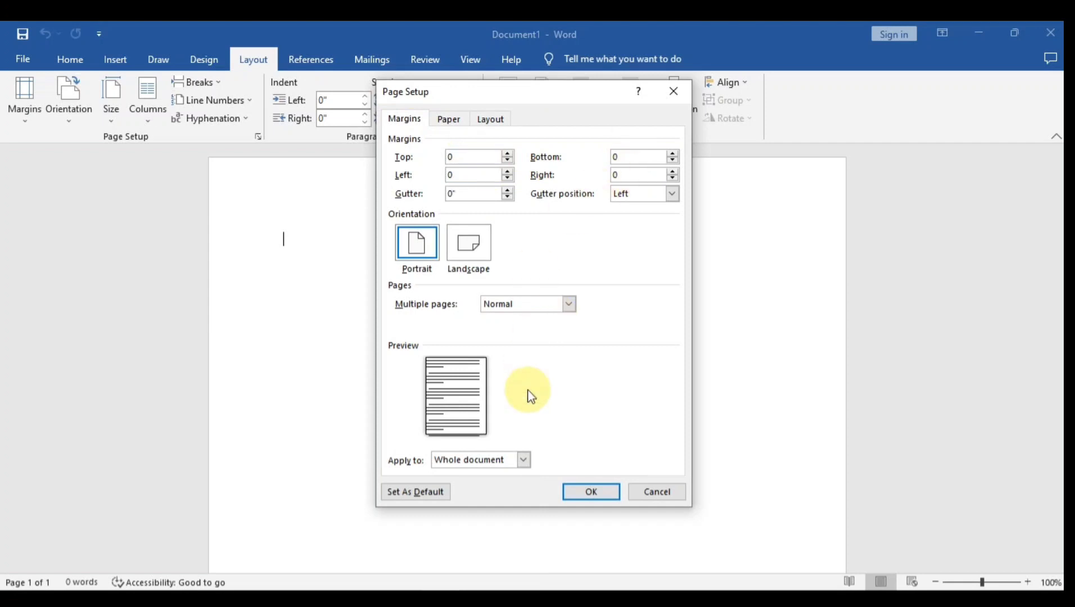
pyautogui.click(577, 494)
pyautogui.write(',nxaznxazna')
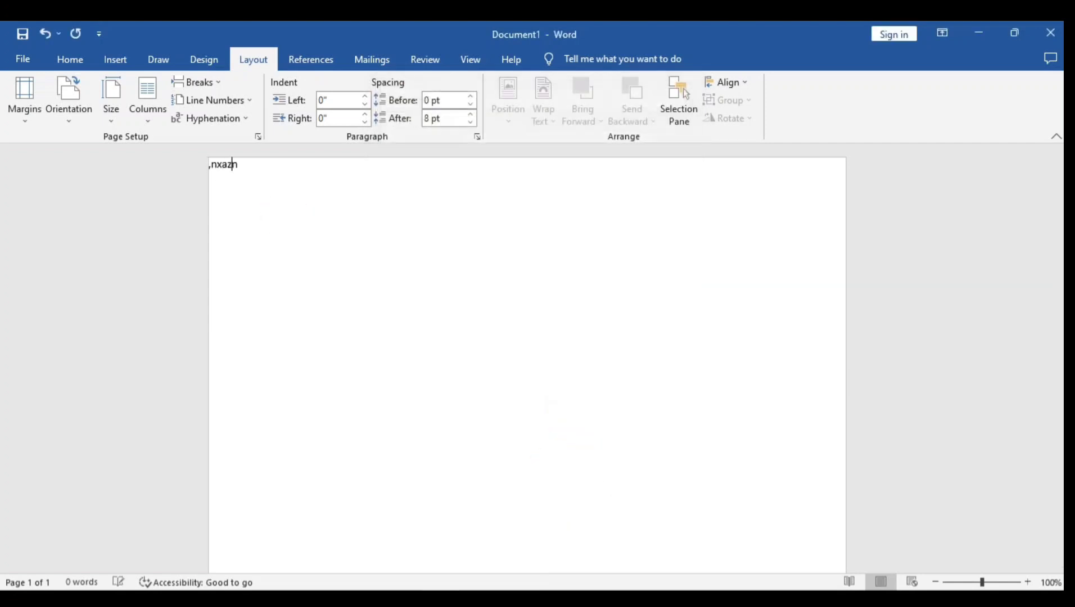
pyautogui.press('BackSpace')
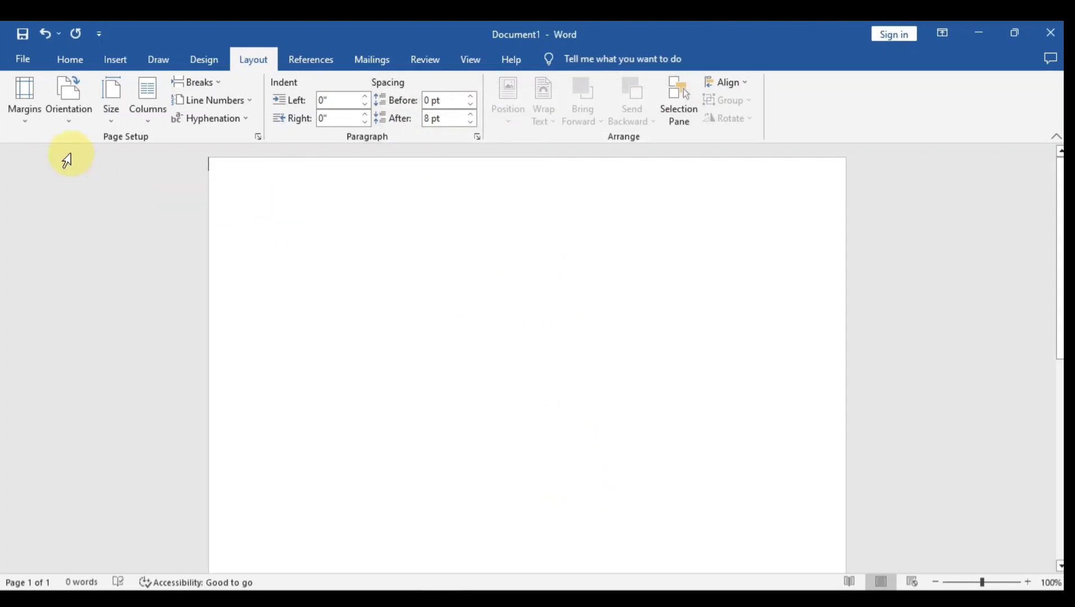
pyautogui.click(70, 59)
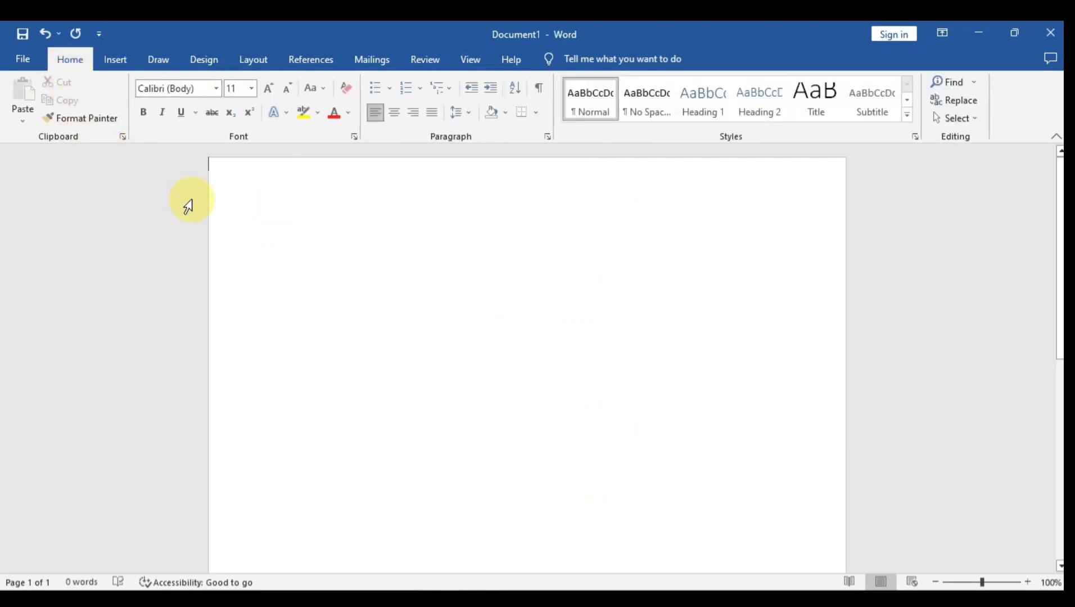
# Step: Insert a table with one column and eight rows at the start of the page
pyautogui.click(119, 61)
pyautogui.click(114, 94)
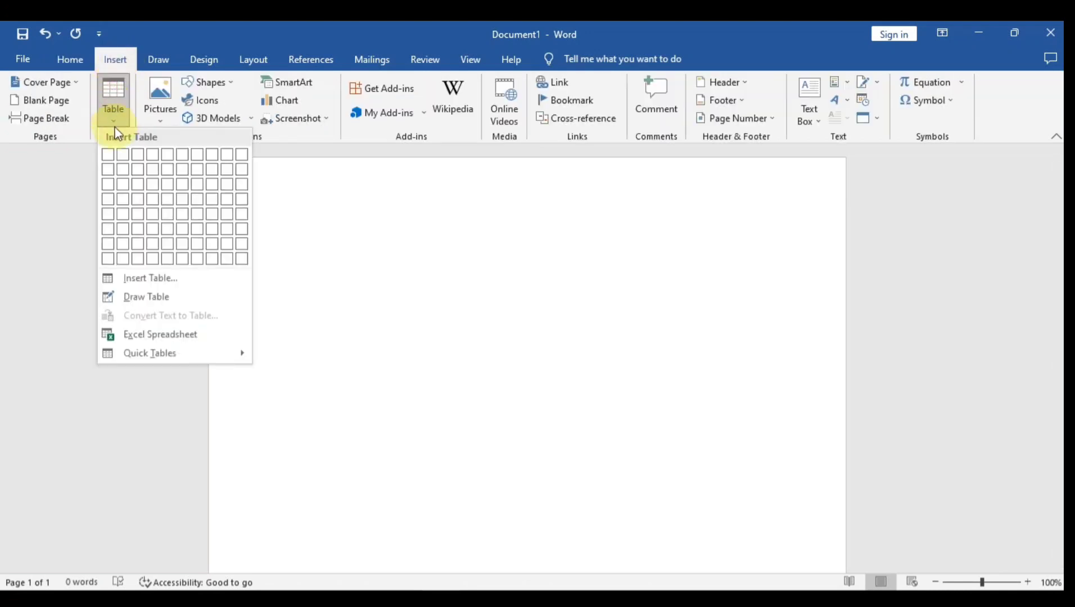
pyautogui.click(107, 262)
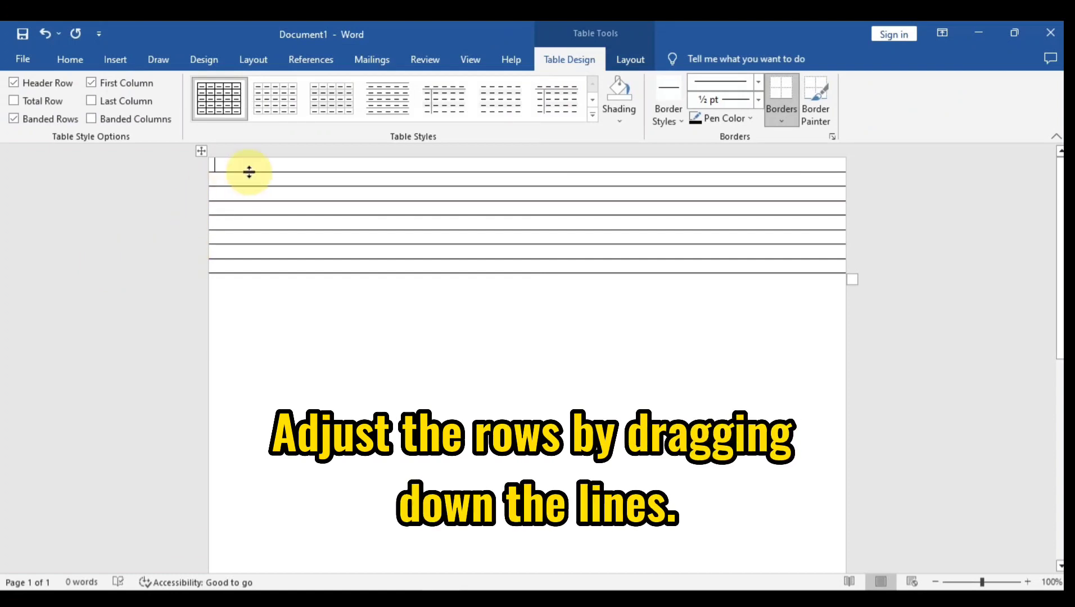
pyautogui.hotkey('ctrl', 'a')
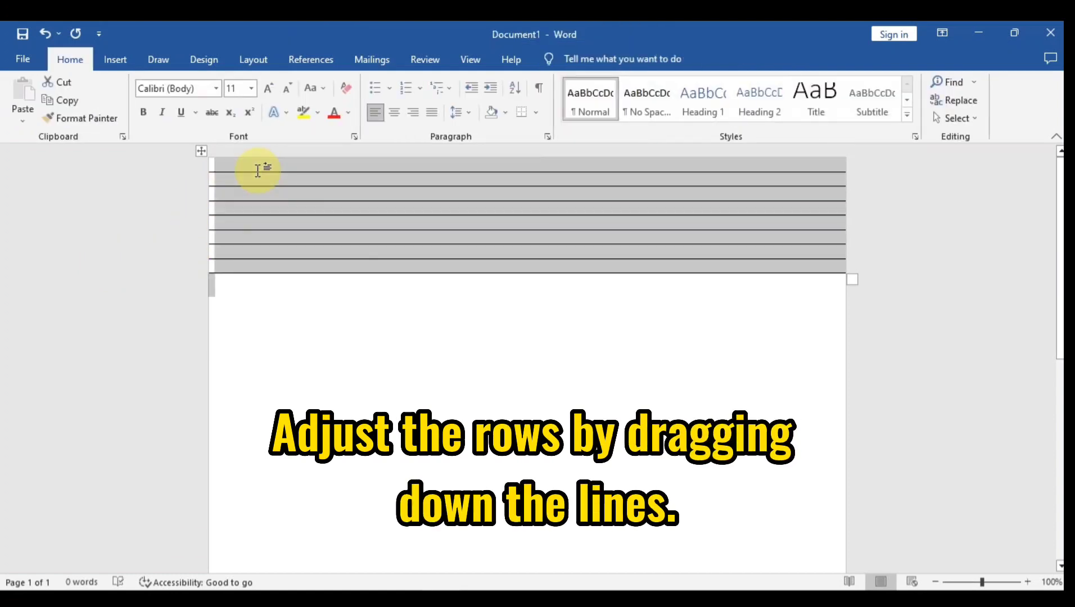
pyautogui.moveTo(270, 231); pyautogui.dragTo(281, 288)
pyautogui.click(290, 209)
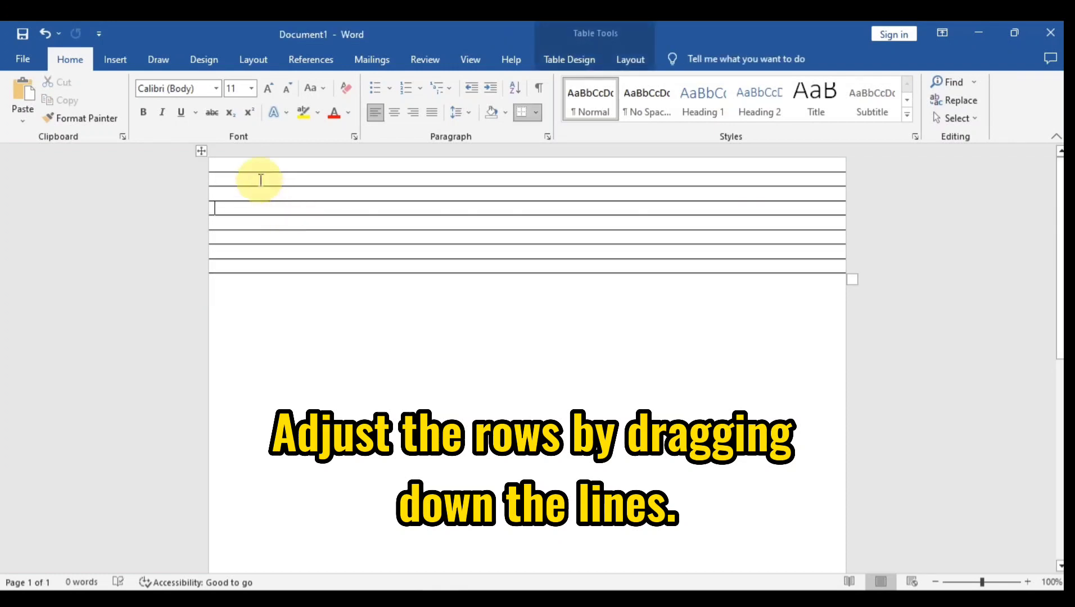
pyautogui.hotkey('ctrl', 'a')
pyautogui.rightClick(256, 176)
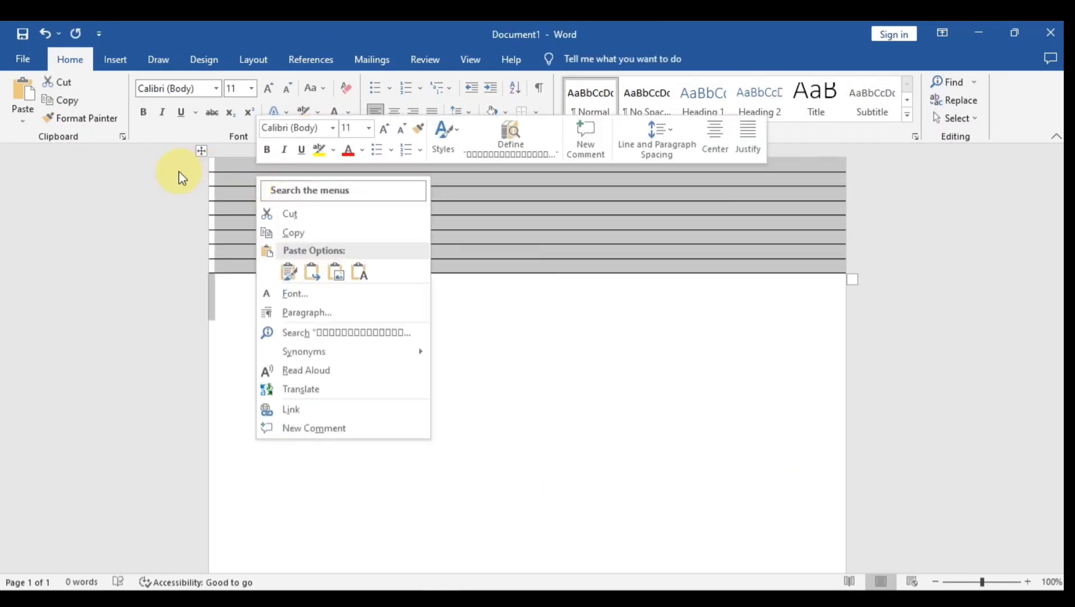
pyautogui.click(169, 157)
# Step: Move the table down to leave blank space above it, and set the height of all eight rows to 0.3"
pyautogui.moveTo(203, 155); pyautogui.dragTo(201, 245)
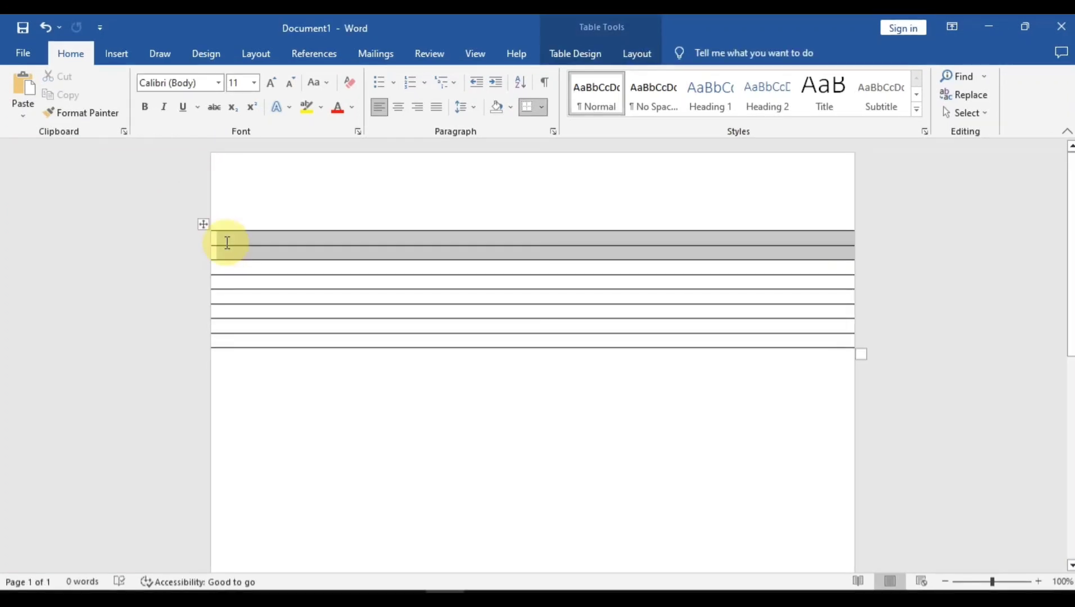
pyautogui.hotkey('shift', 'Down')
pyautogui.hotkey('shift', 'Down')
pyautogui.hotkey('shift', 'Down')
pyautogui.hotkey('shift', 'Down')
pyautogui.hotkey('shift', 'Down')
pyautogui.hotkey('shift', 'Down')
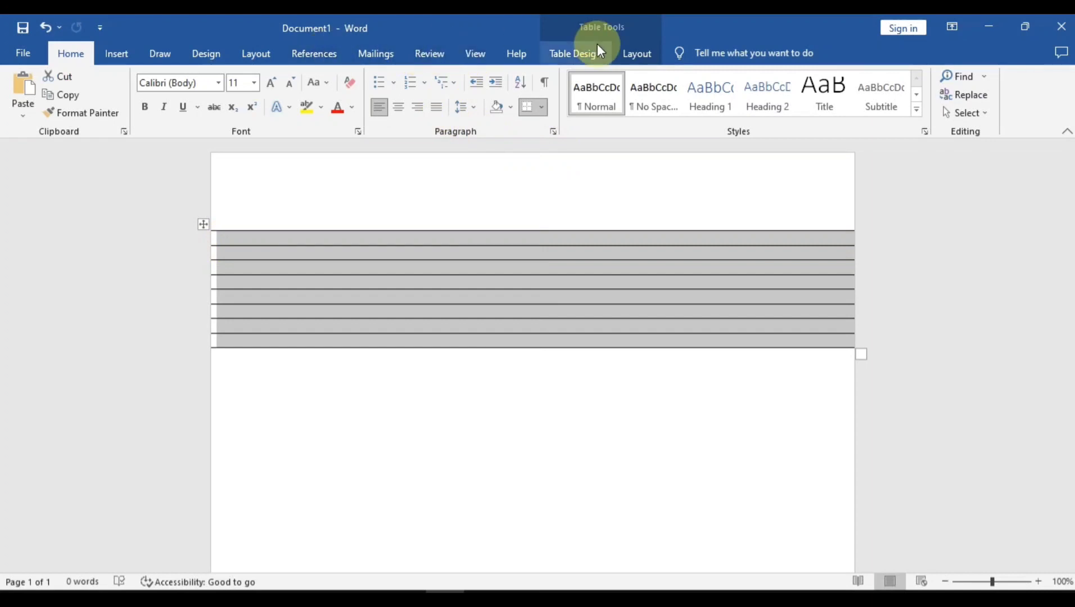
pyautogui.click(632, 54)
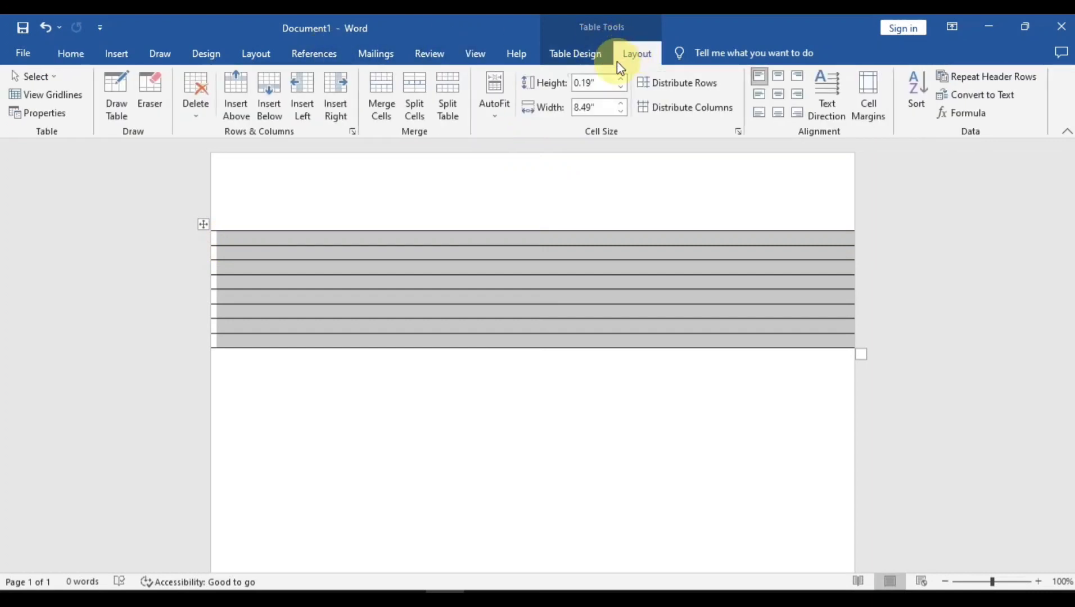
pyautogui.click(602, 83)
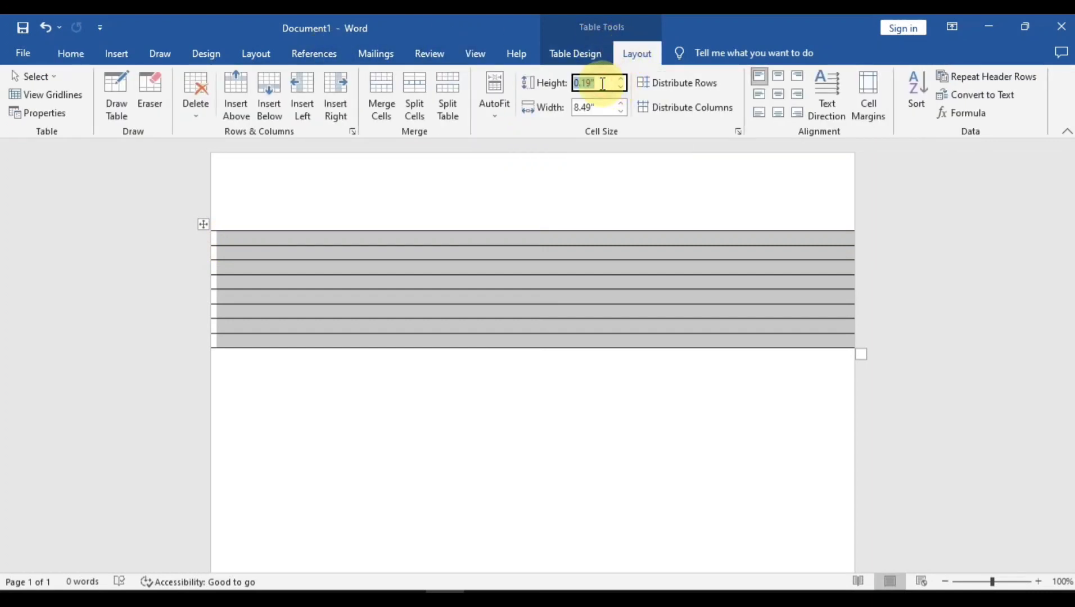
pyautogui.press('BackSpace')
pyautogui.write('0')
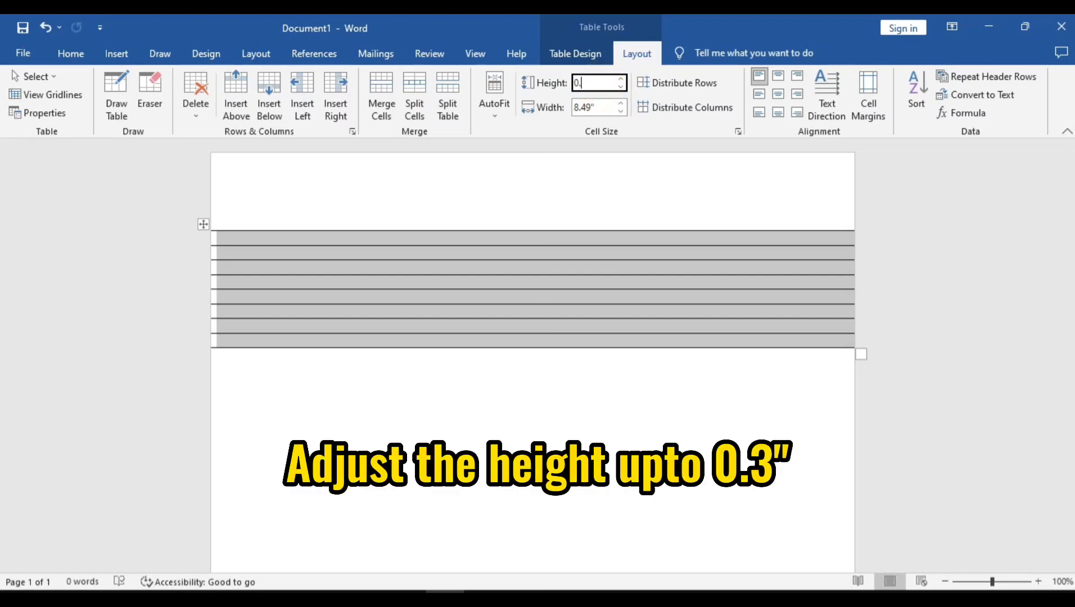
pyautogui.write('.3')
pyautogui.press('Return')
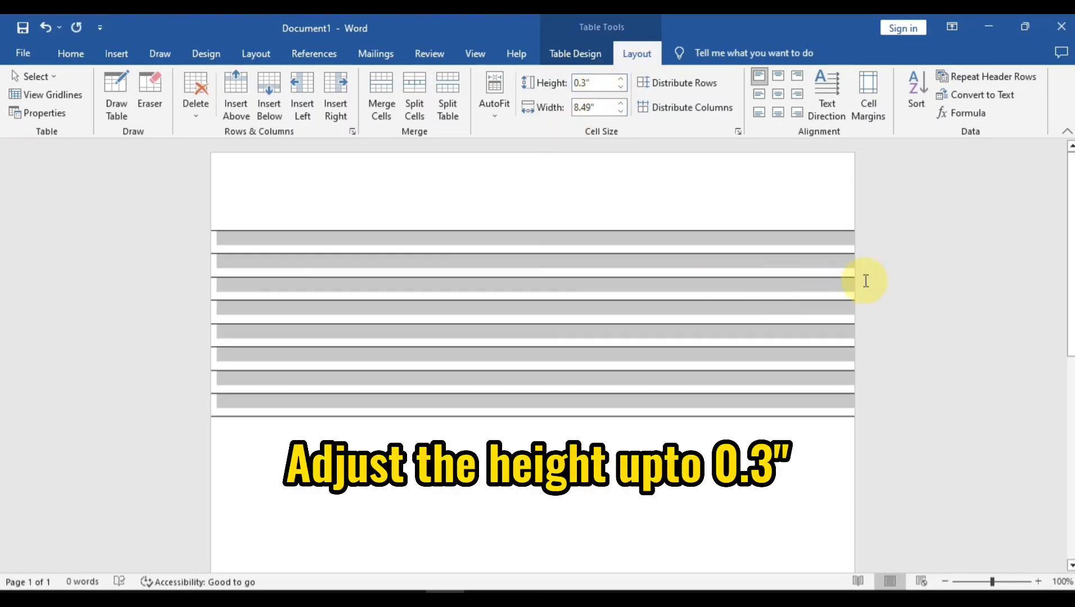
pyautogui.click(928, 271)
pyautogui.click(547, 336)
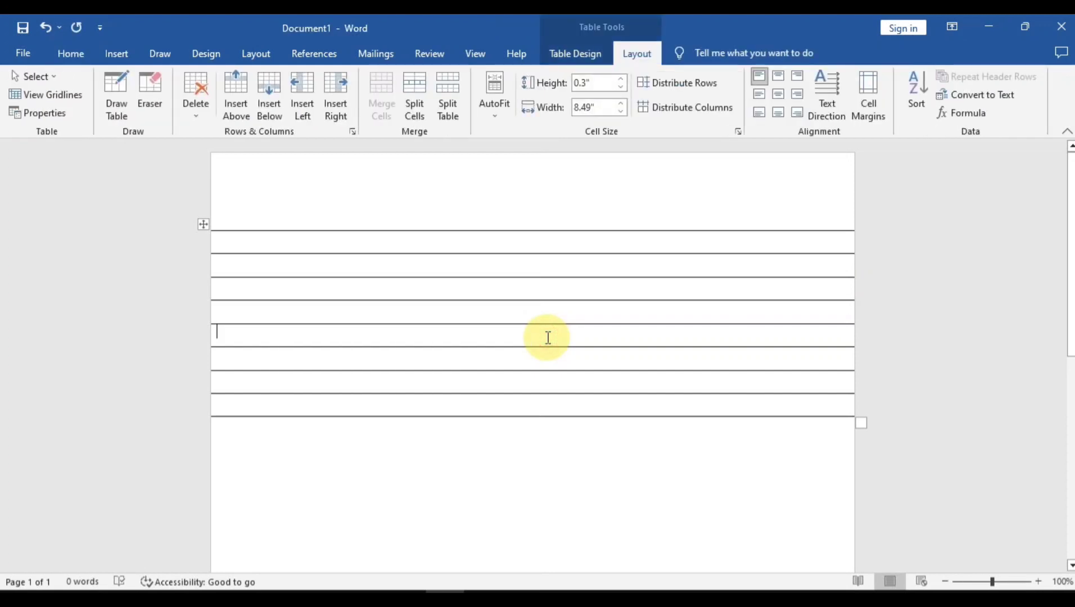
# Step: Append more rows after the table's last row until the ruled lines fill nearly the whole page
pyautogui.scroll(-2, 557, 352)
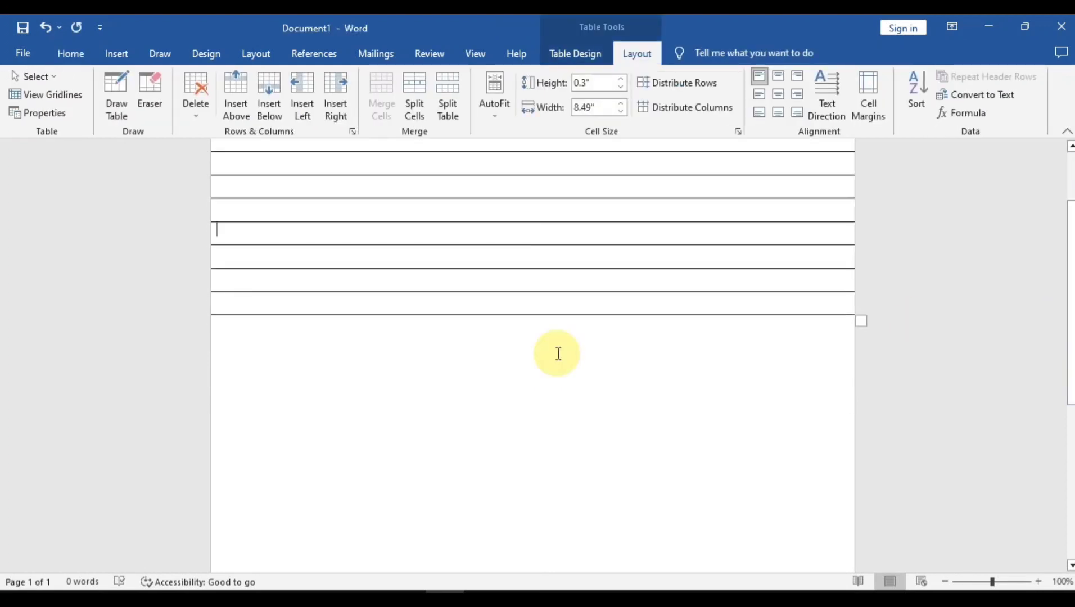
pyautogui.keyDown('shift'); pyautogui.click(313, 309); pyautogui.keyUp('shift')
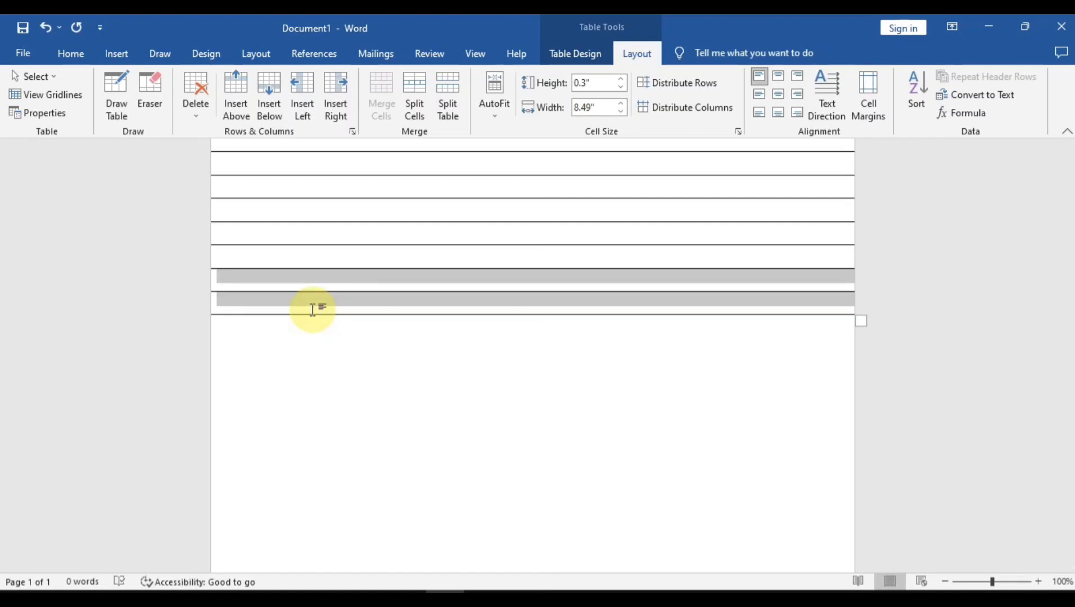
pyautogui.press('Tab')
pyautogui.press('Tab')
pyautogui.press('Tab')
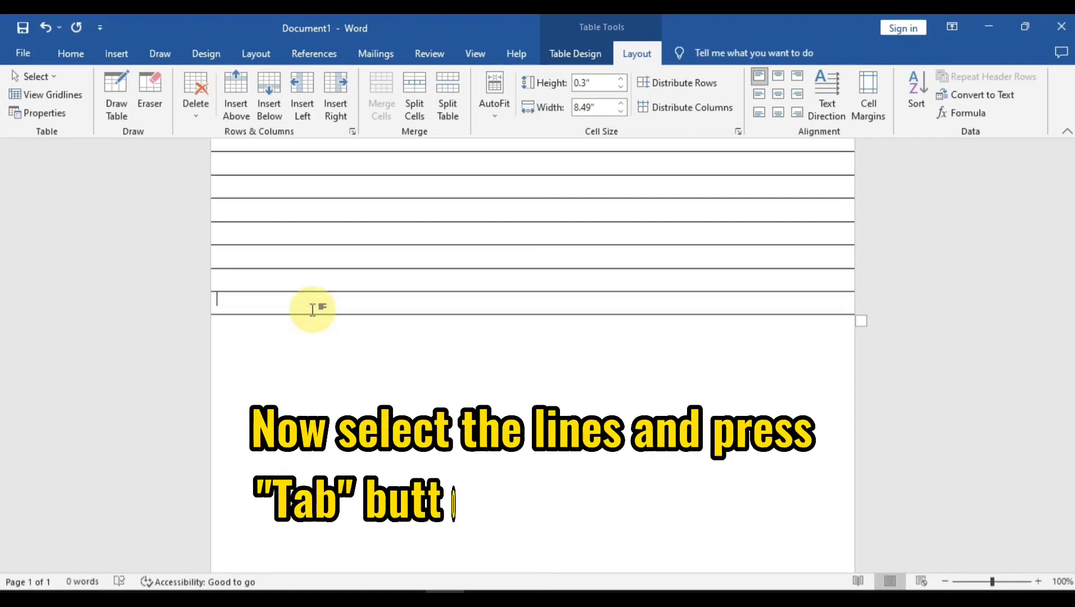
pyautogui.press('Tab')
pyautogui.press('Tab')
pyautogui.press('Tab')
pyautogui.press('Tab')
pyautogui.press('Tab')
pyautogui.press('Tab')
pyautogui.press('Tab')
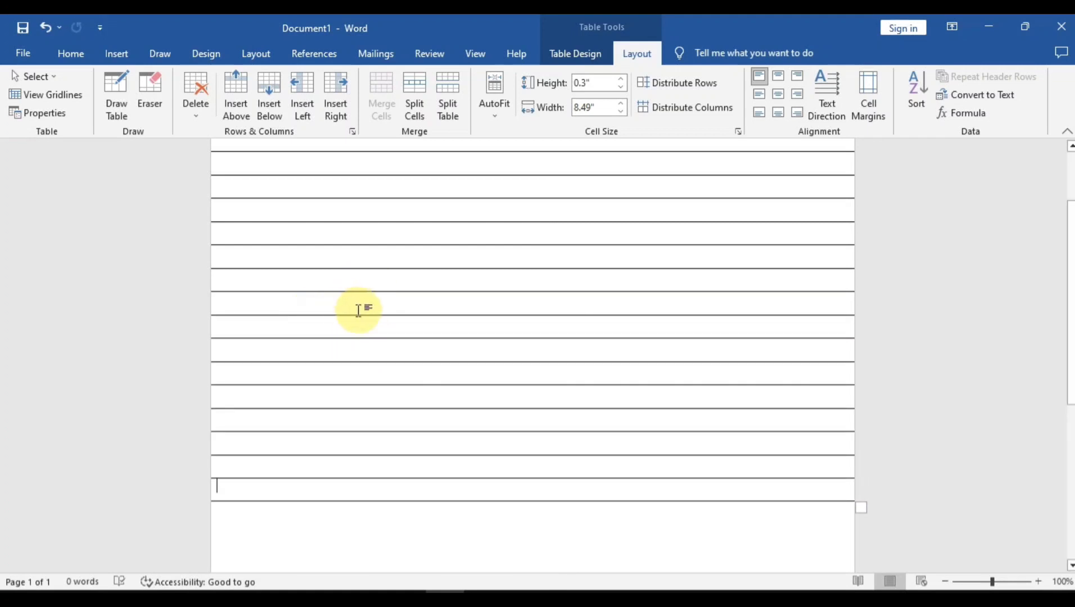
pyautogui.scroll(-5, 533, 354)
pyautogui.press('Tab')
pyautogui.press('Tab')
pyautogui.press('Tab')
pyautogui.press('Tab')
pyautogui.press('Tab')
pyautogui.press('Tab')
pyautogui.press('Tab')
pyautogui.press('Tab')
pyautogui.press('Tab')
pyautogui.press('Tab')
pyautogui.press('Tab')
pyautogui.press('Tab')
pyautogui.press('Tab')
pyautogui.press('Tab')
pyautogui.press('Tab')
pyautogui.press('Tab')
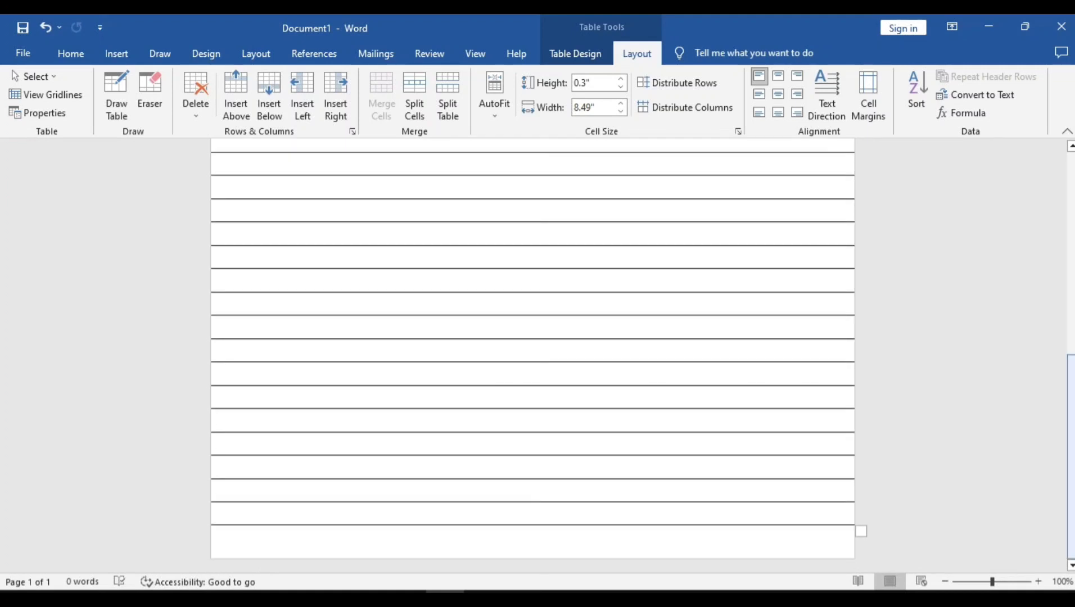
pyautogui.press('Tab')
pyautogui.press('Tab')
pyautogui.press('Tab')
pyautogui.press('Tab')
pyautogui.press('Tab')
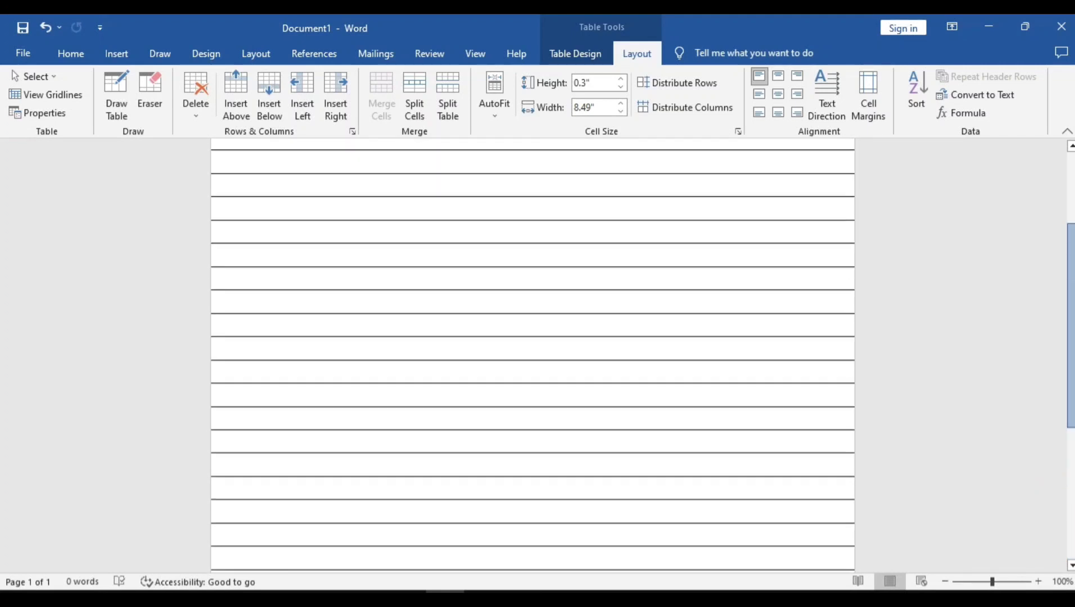
pyautogui.scroll(1, 1058, 205)
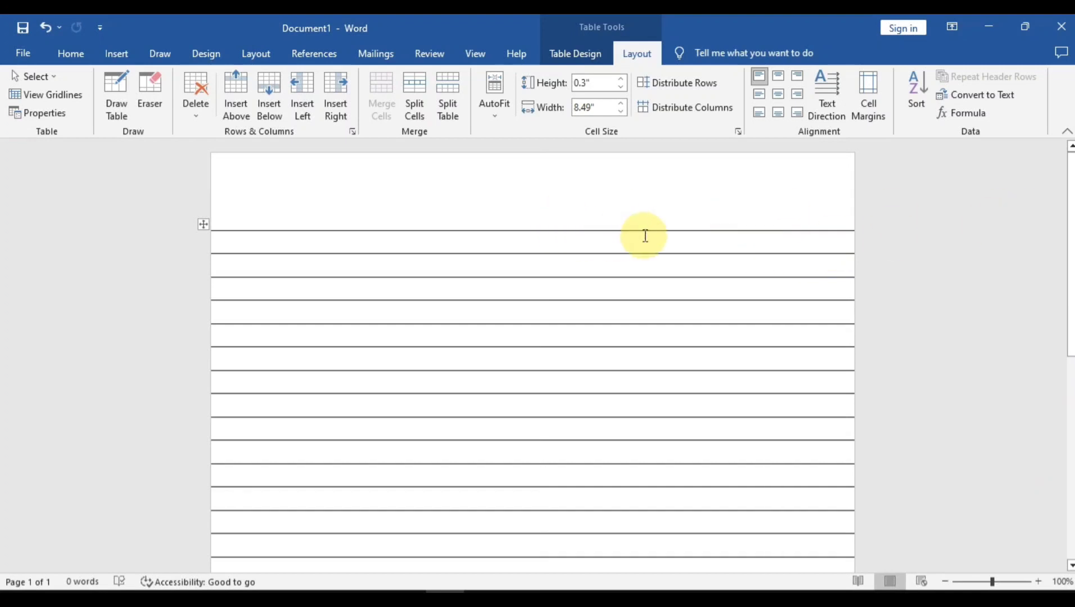
pyautogui.click(116, 53)
pyautogui.click(207, 76)
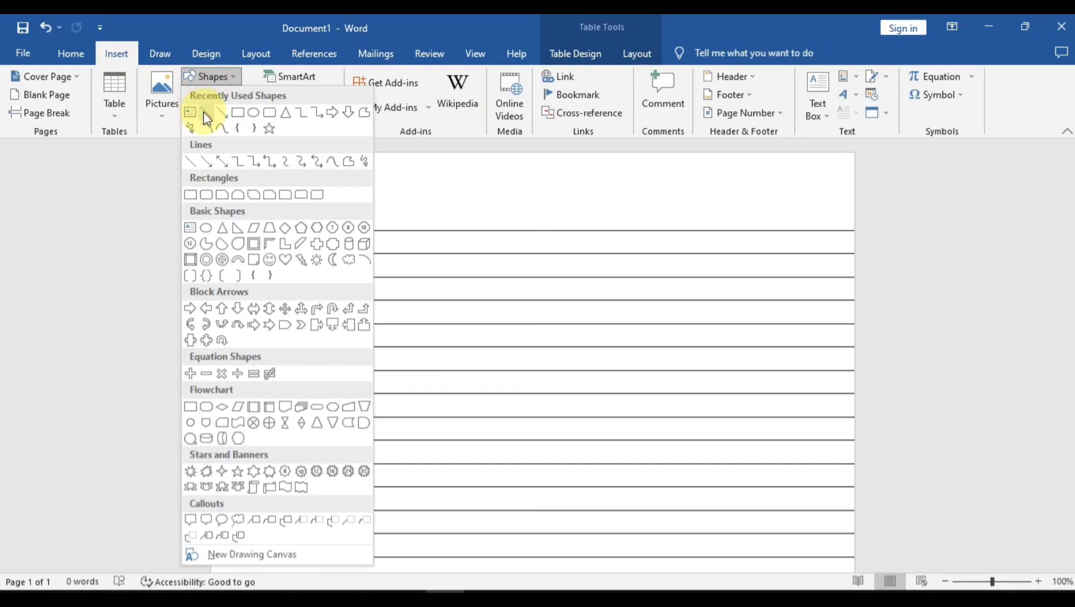
pyautogui.click(208, 120)
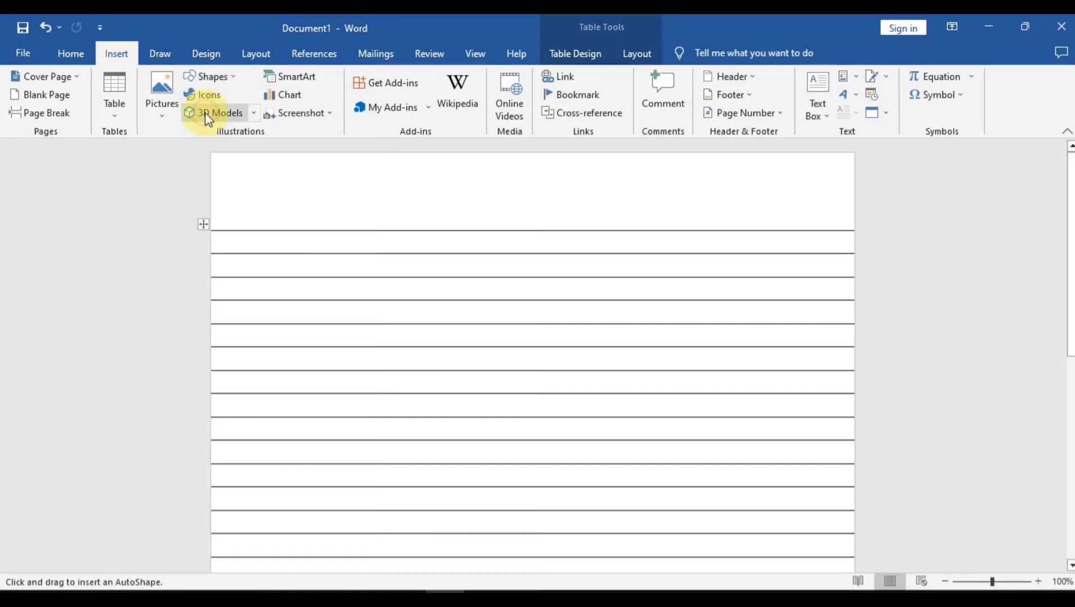
# Step: Move the whole table slightly farther down so its lines reach the bottom edge of the page
pyautogui.click(200, 228)
pyautogui.moveTo(201, 223); pyautogui.dragTo(202, 262)
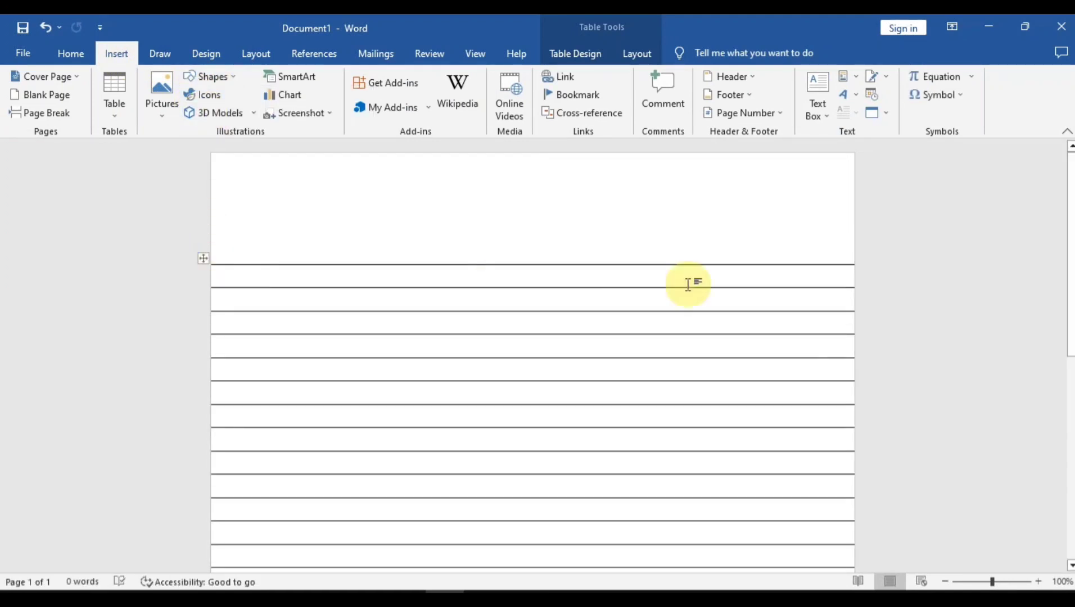
pyautogui.scroll(-5, 497, 280)
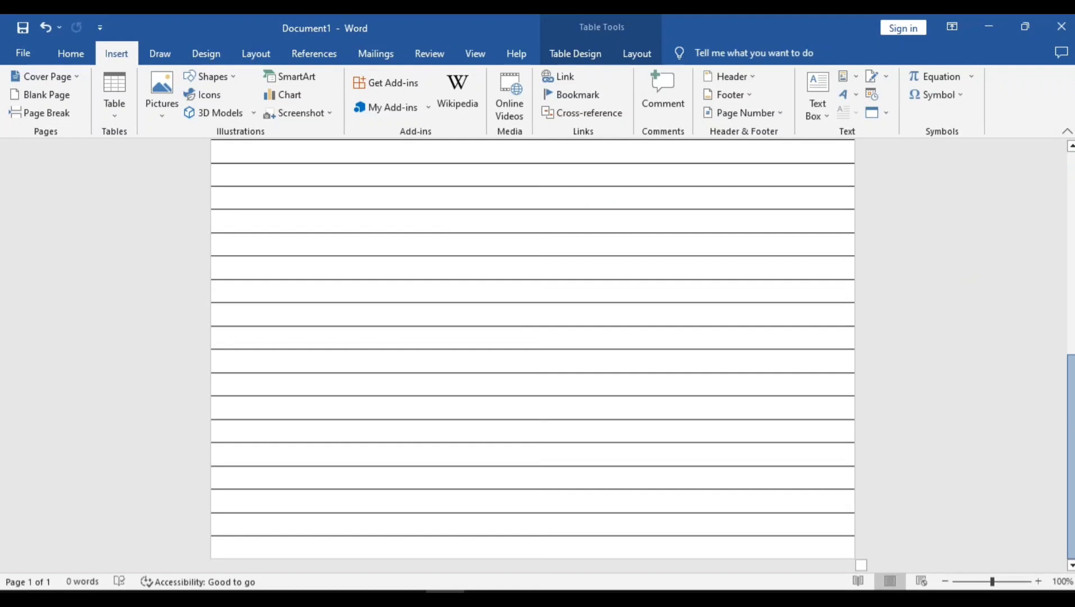
pyautogui.scroll(5, 772, 206)
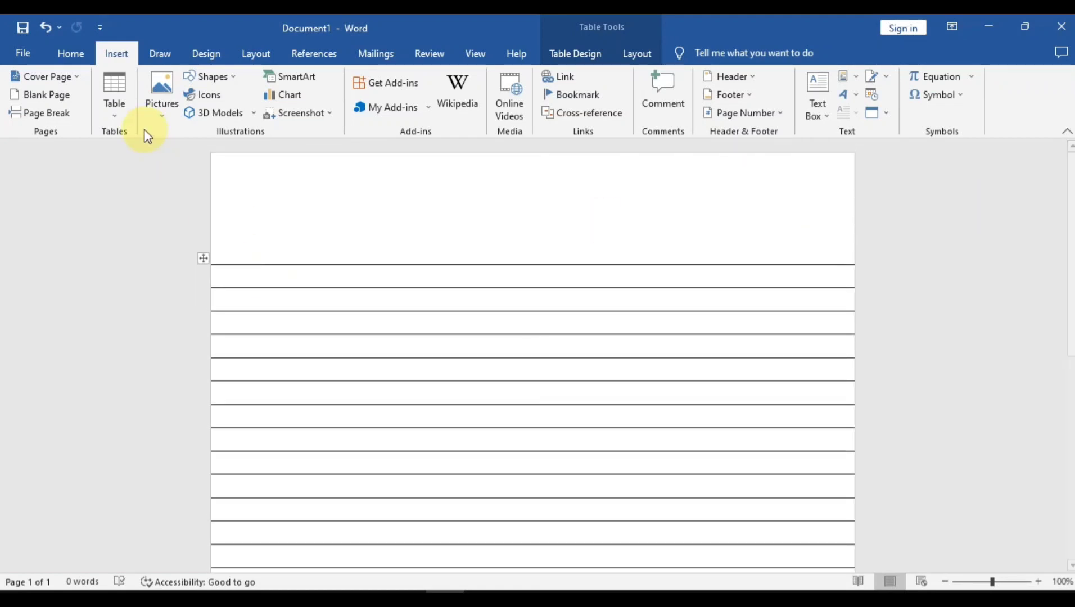
pyautogui.click(205, 77)
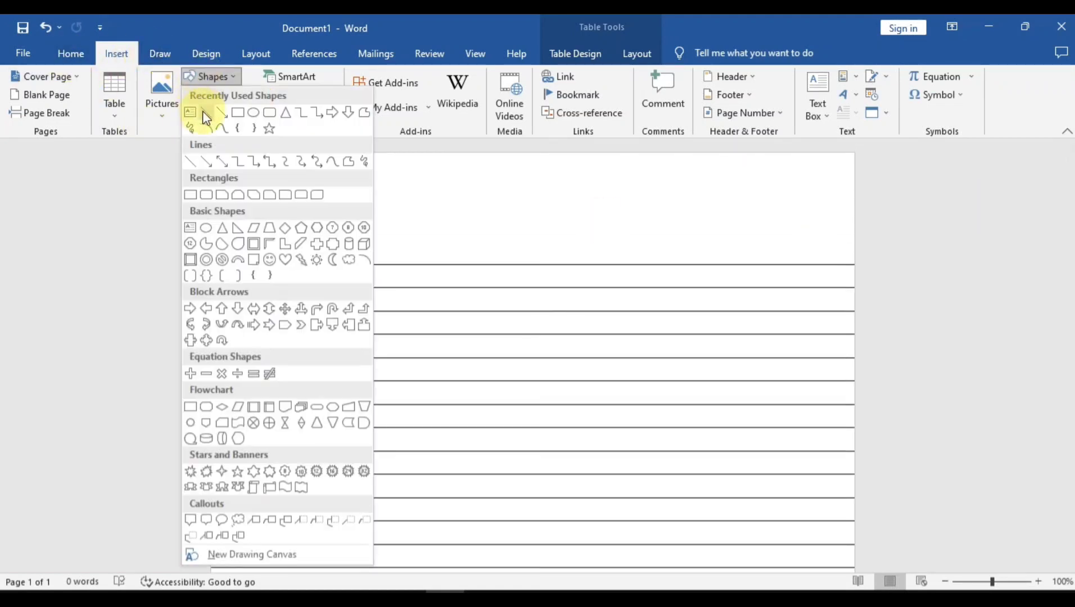
pyautogui.click(204, 114)
pyautogui.press('Escape')
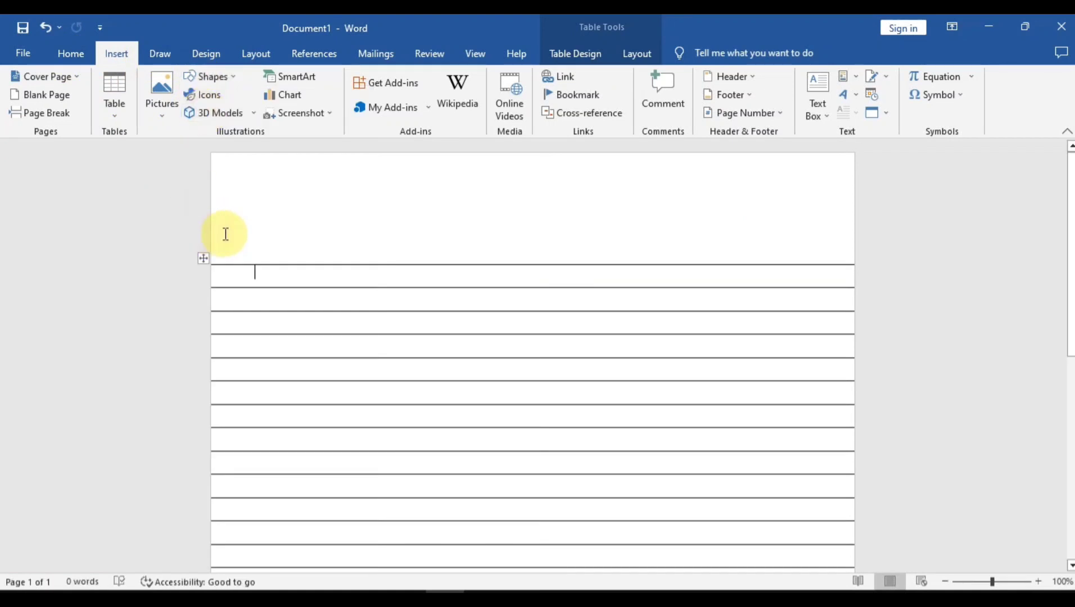
pyautogui.hotkey('ctrl', 'z')
# Step: Draw a straight line about 8.59" wide across the full page width, in the blank space above the table
pyautogui.click(117, 54)
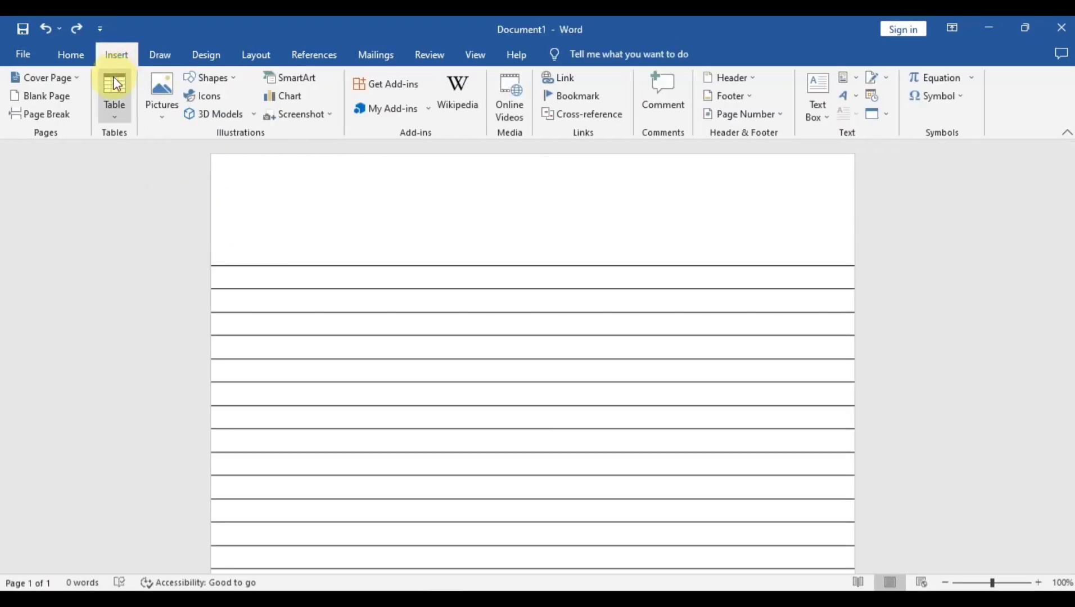
pyautogui.click(206, 78)
pyautogui.click(206, 112)
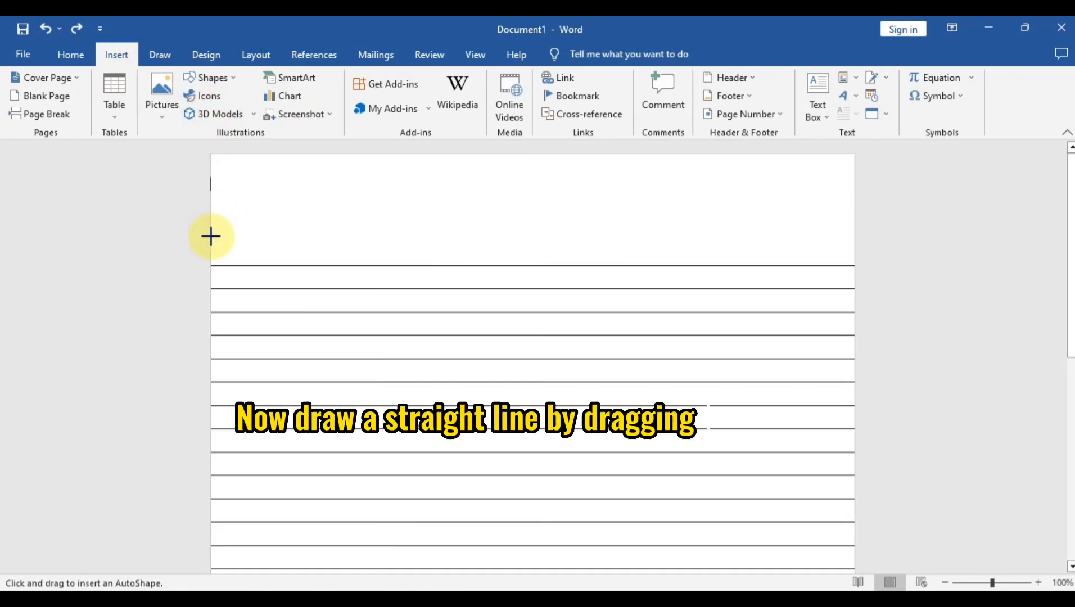
pyautogui.moveTo(212, 236); pyautogui.dragTo(863, 240)
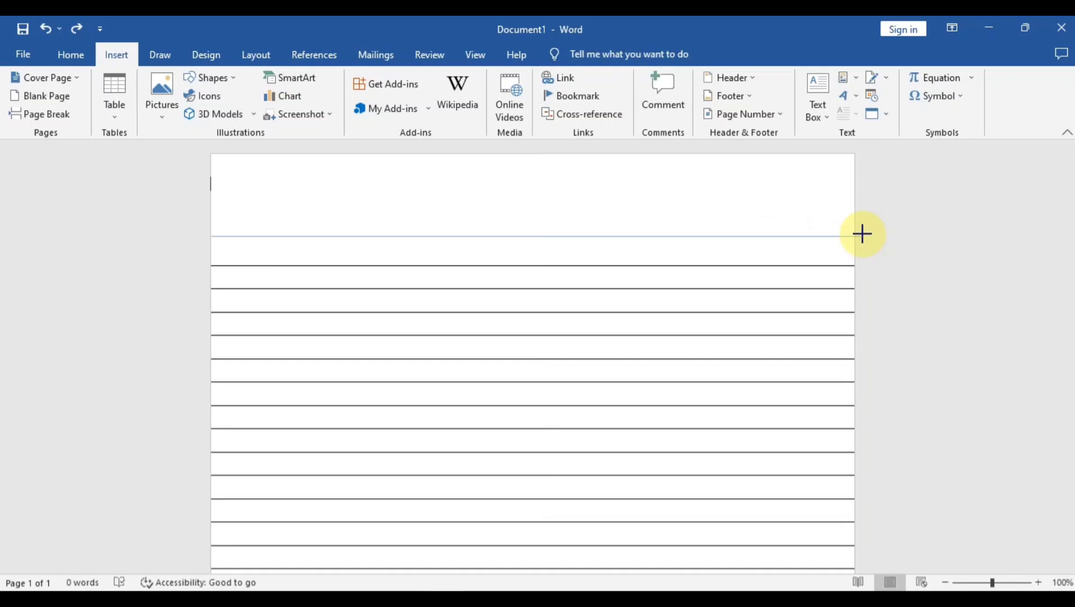
pyautogui.moveTo(862, 226); pyautogui.dragTo(862, 240)
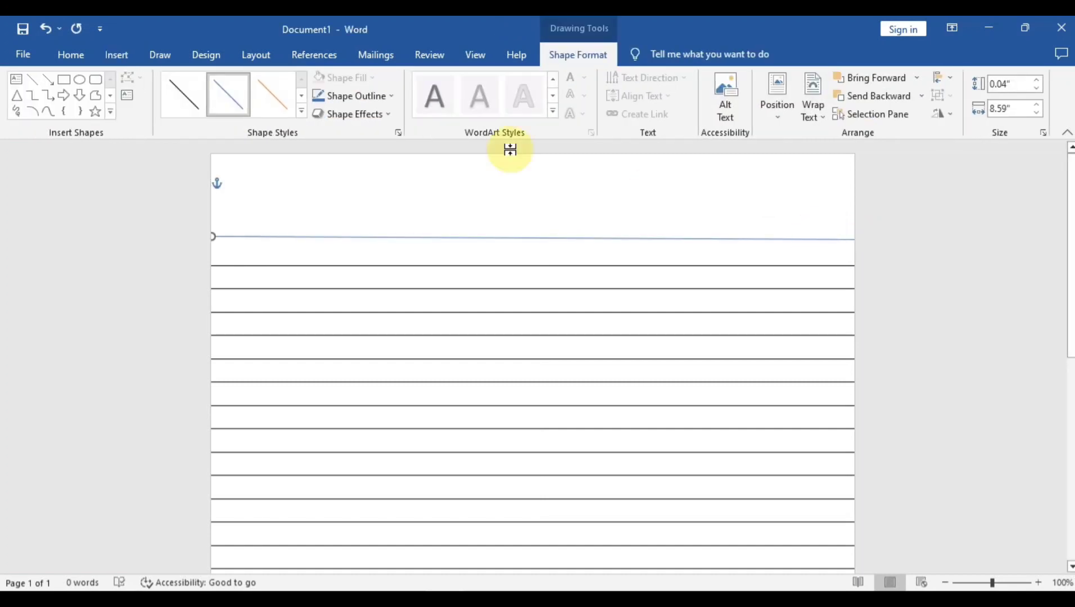
# Step: Apply the thin orange style to the line, nudge it slightly upward, and set its outline color to red
pyautogui.click(292, 103)
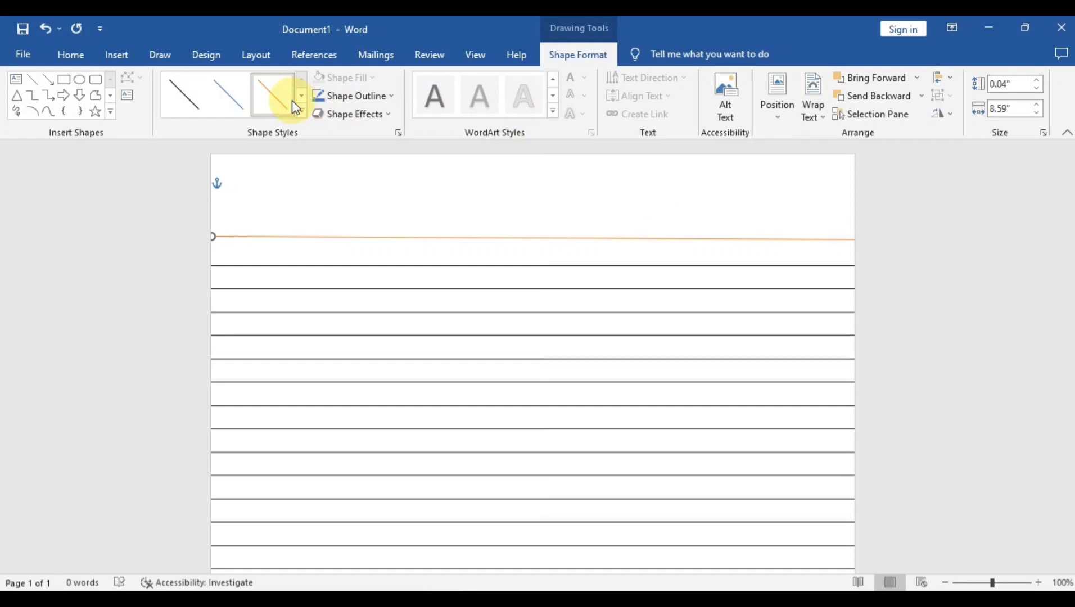
pyautogui.moveTo(271, 243); pyautogui.dragTo(272, 238)
pyautogui.rightClick(270, 231)
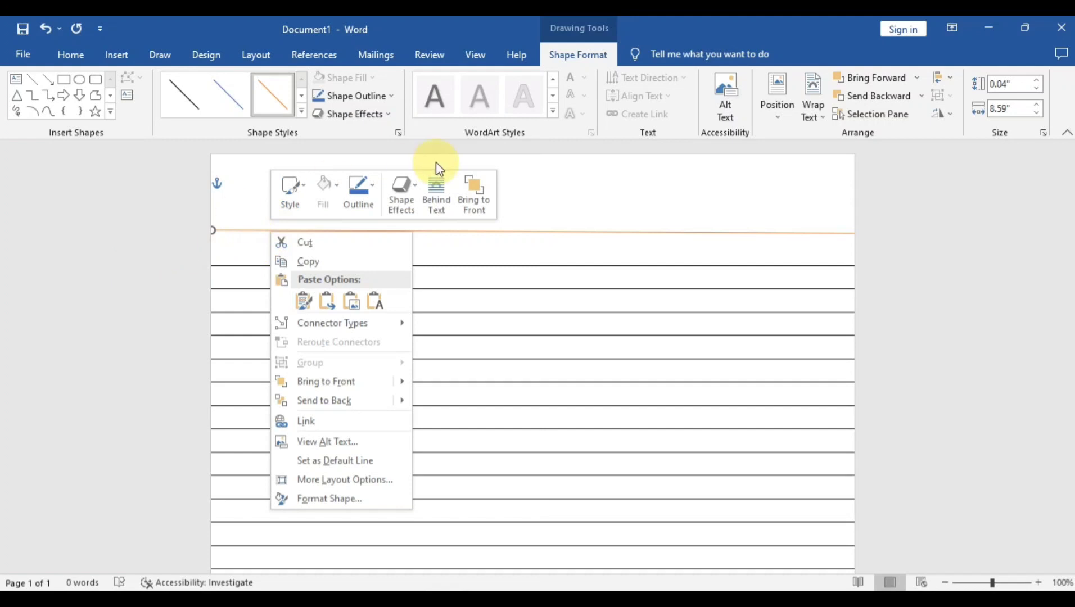
pyautogui.click(360, 189)
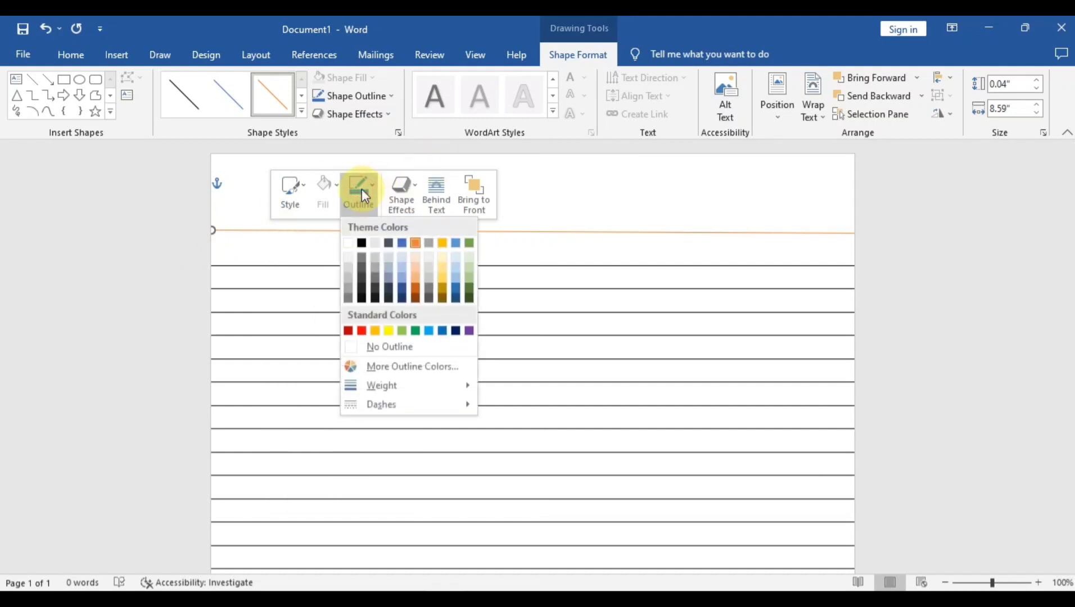
pyautogui.click(361, 331)
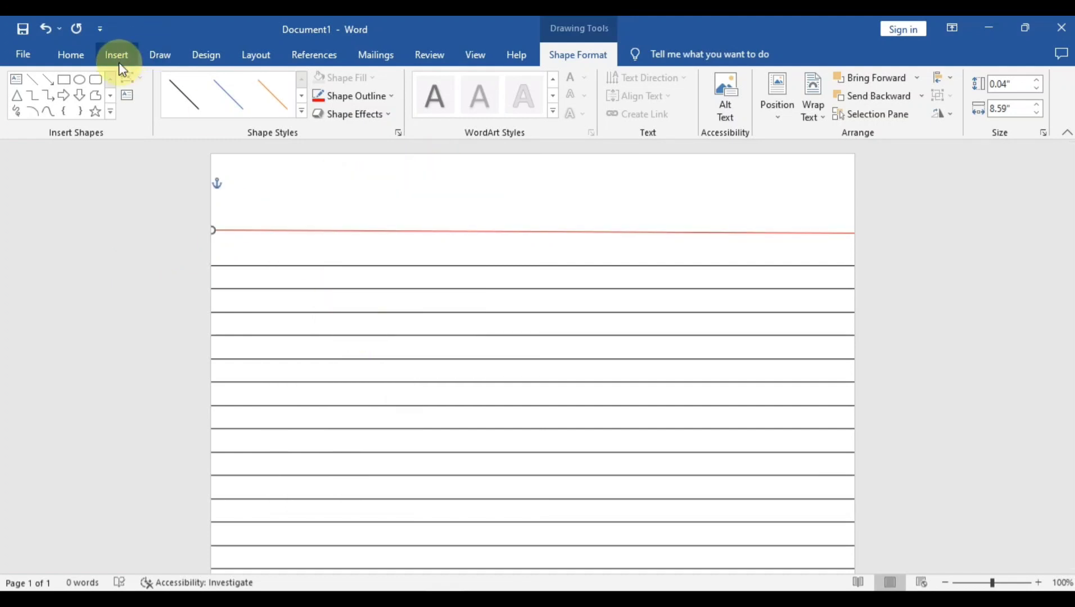
# Step: Give the line above the table the thickest orange theme style and recolor its outline standard red
pyautogui.click(135, 63)
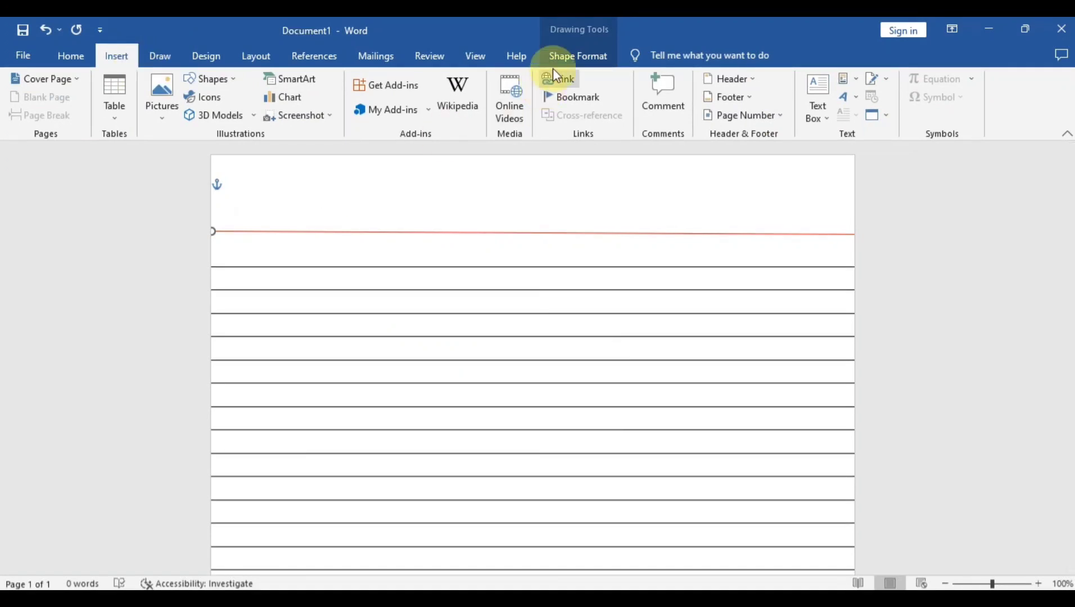
pyautogui.click(570, 52)
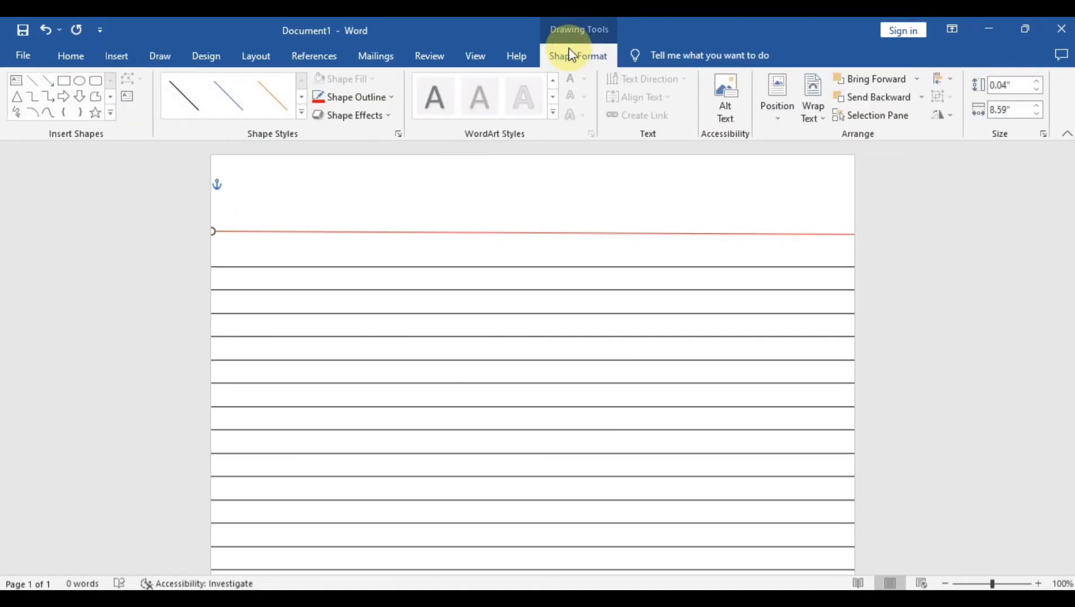
pyautogui.click(301, 113)
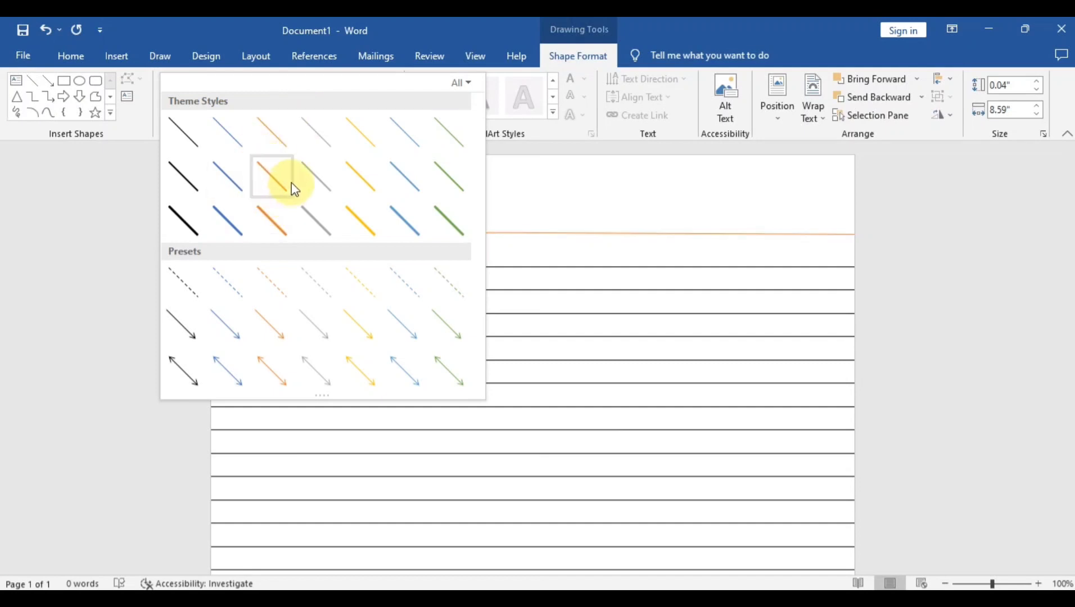
pyautogui.click(280, 210)
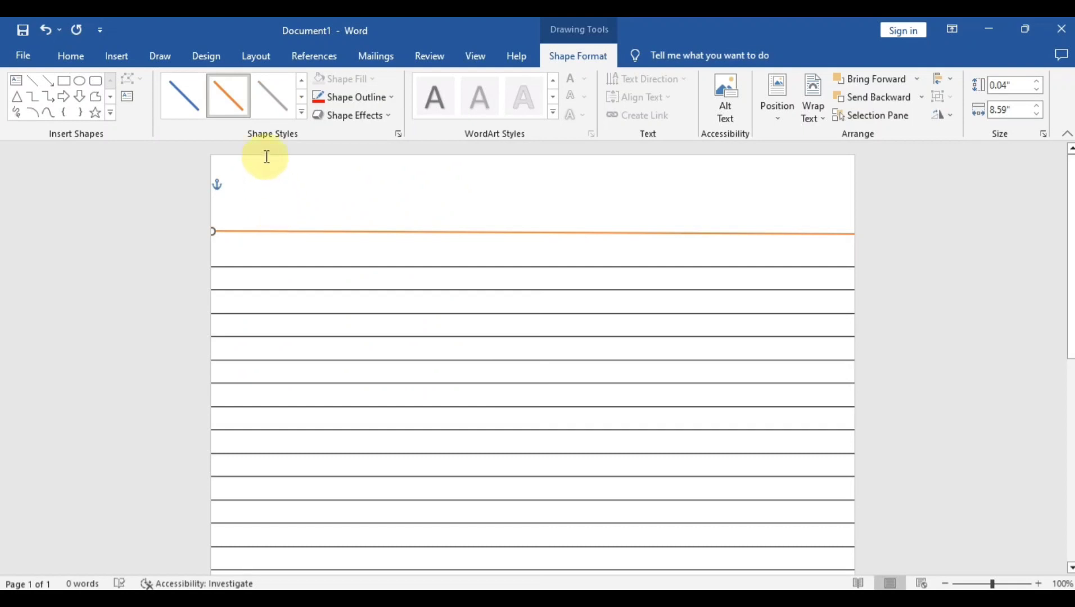
pyautogui.click(388, 103)
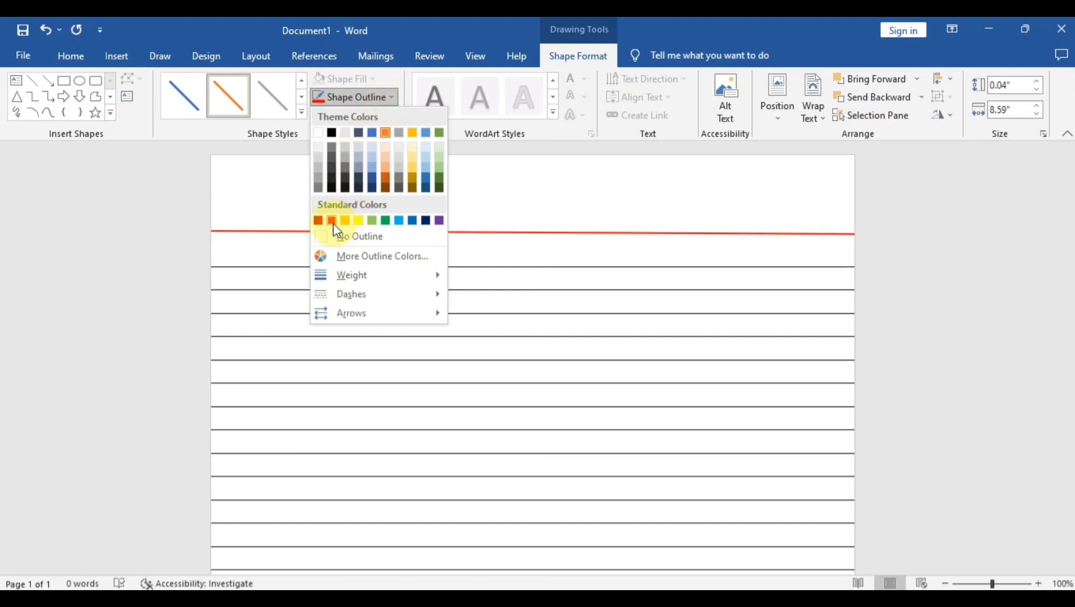
pyautogui.click(332, 220)
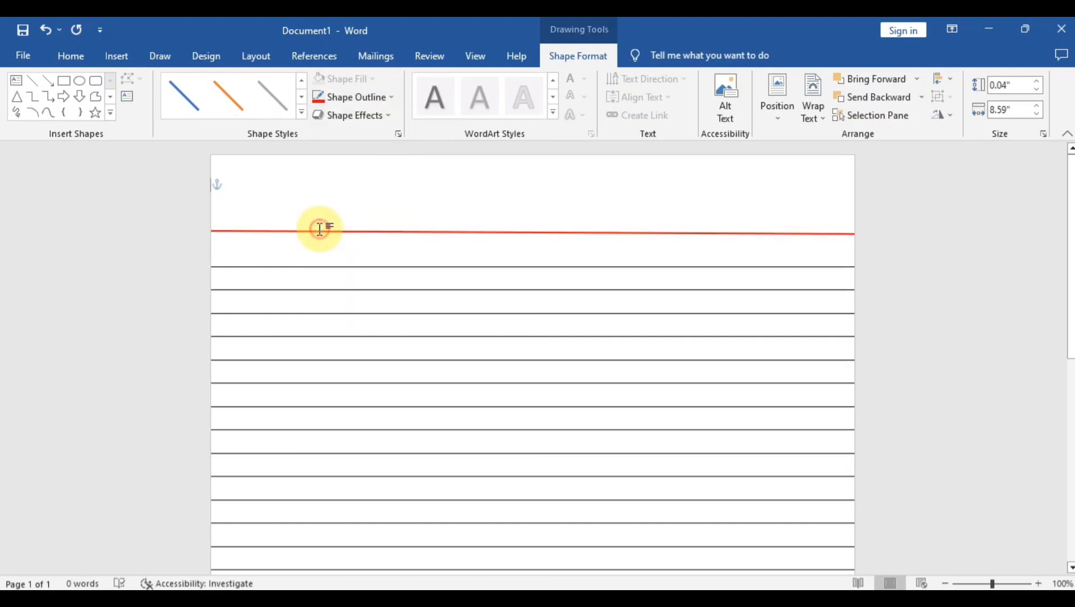
pyautogui.click(319, 229)
pyautogui.click(319, 229)
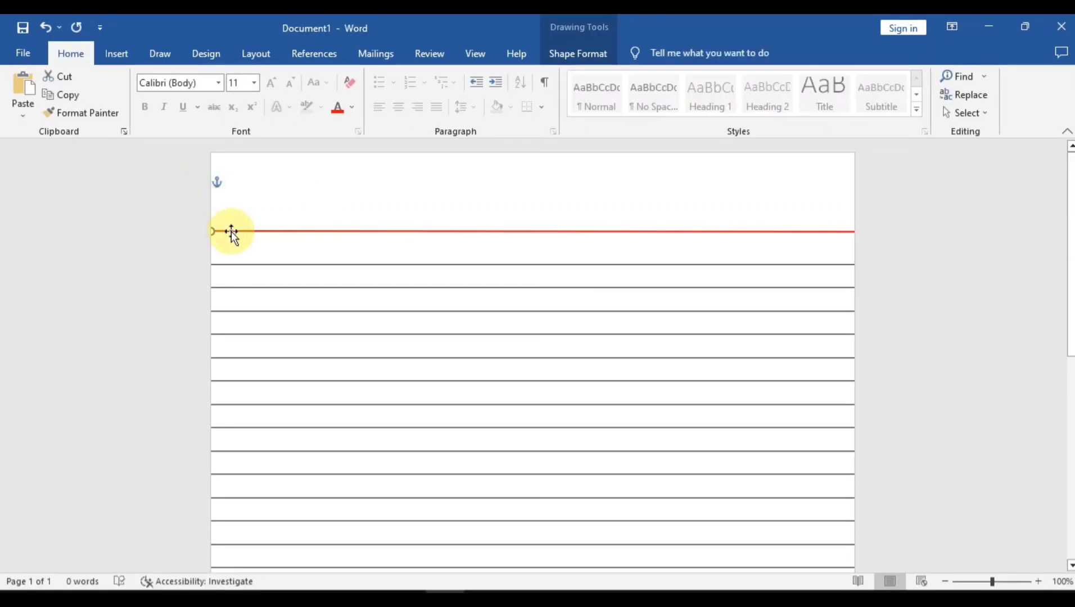
# Step: Draw a second horizontal line about 8.54" wide across the page, just above the red line
pyautogui.click(117, 56)
pyautogui.click(209, 78)
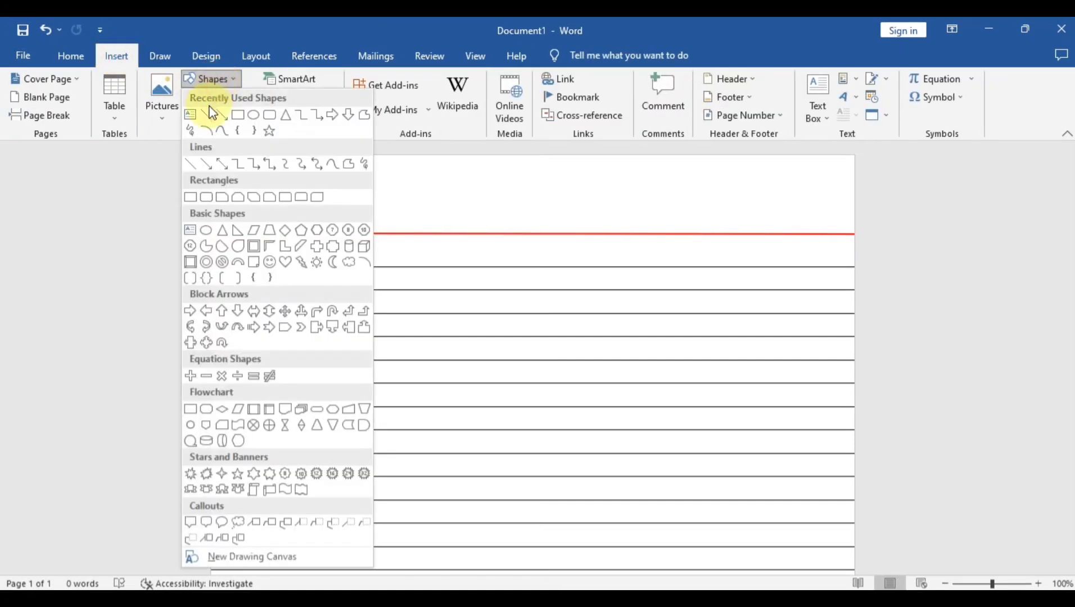
pyautogui.click(204, 116)
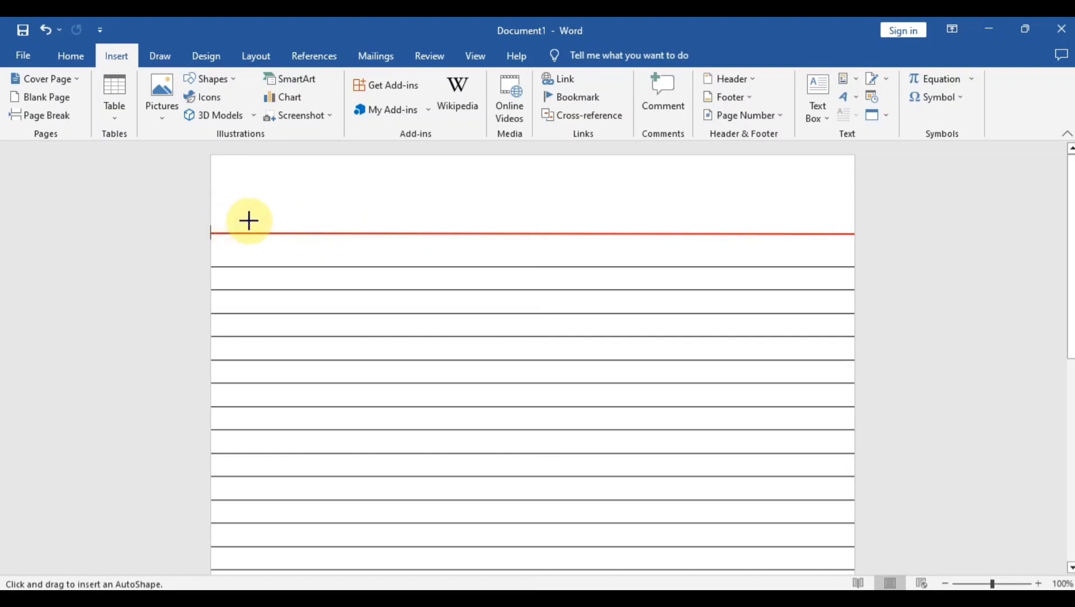
pyautogui.moveTo(211, 219)
pyautogui.mouseDown()
pyautogui.moveTo(661, 187)
pyautogui.moveTo(859, 190)
pyautogui.mouseUp()
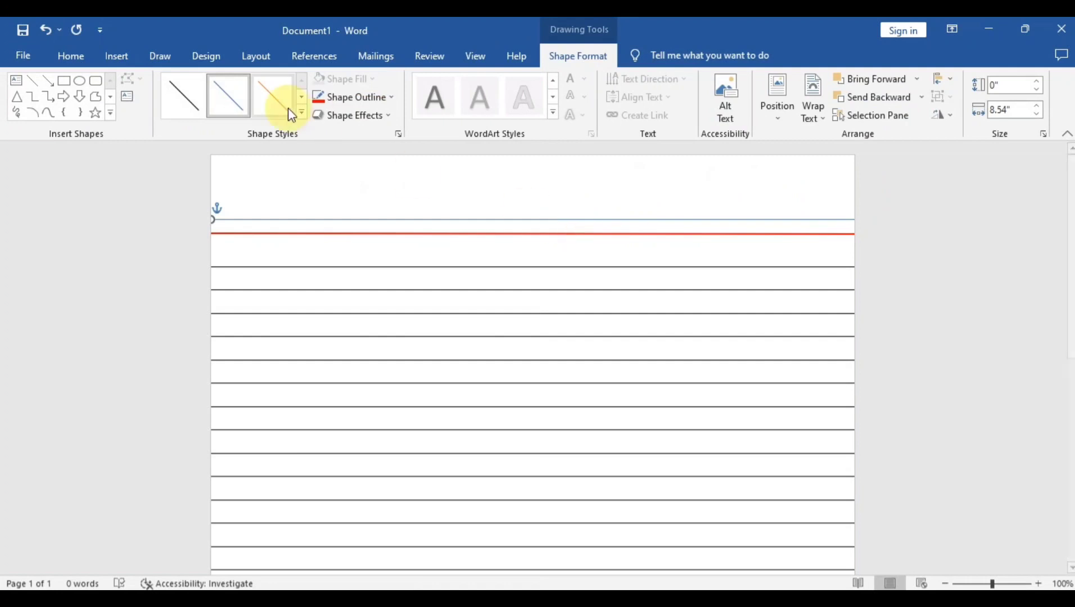
# Step: Apply the thickest orange theme style to the upper line and set its outline color to red
pyautogui.click(302, 112)
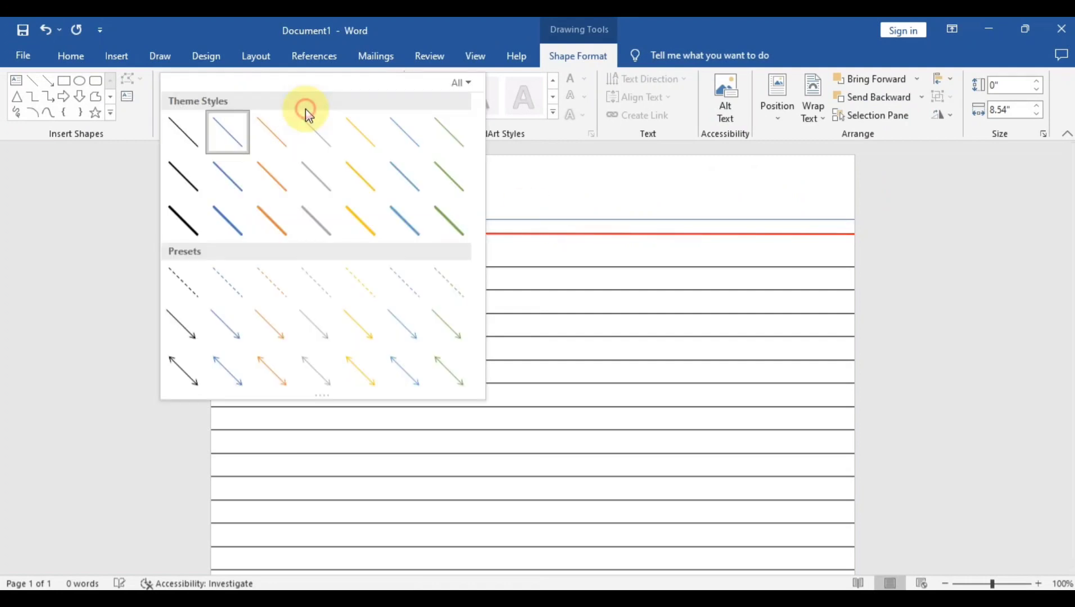
pyautogui.click(264, 206)
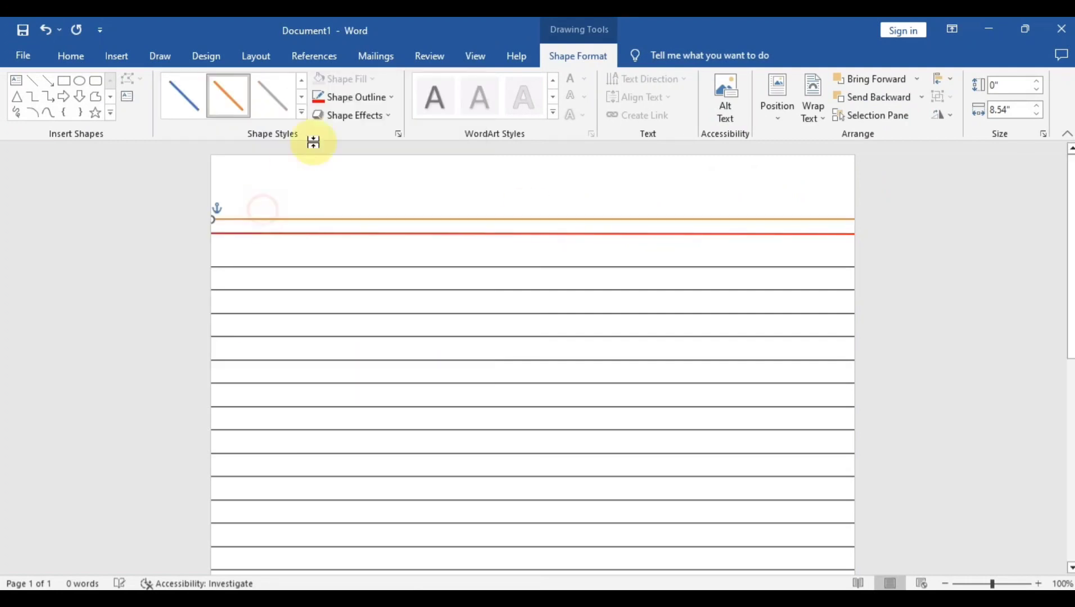
pyautogui.click(389, 100)
pyautogui.click(334, 220)
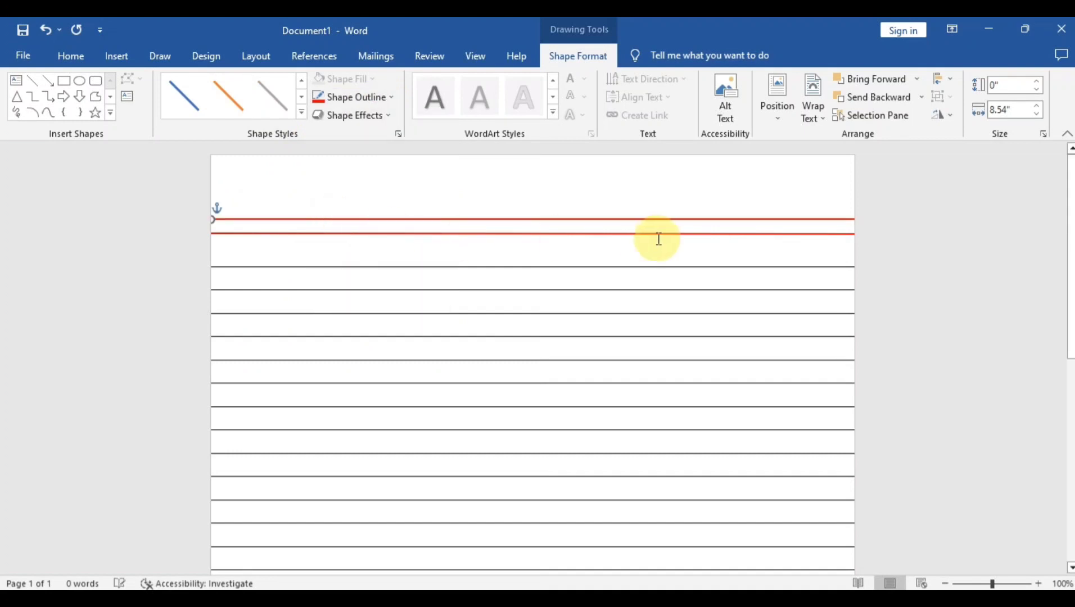
# Step: Move the upper red line slightly down and the lower one slightly up so they form a closely spaced pair
pyautogui.click(523, 234)
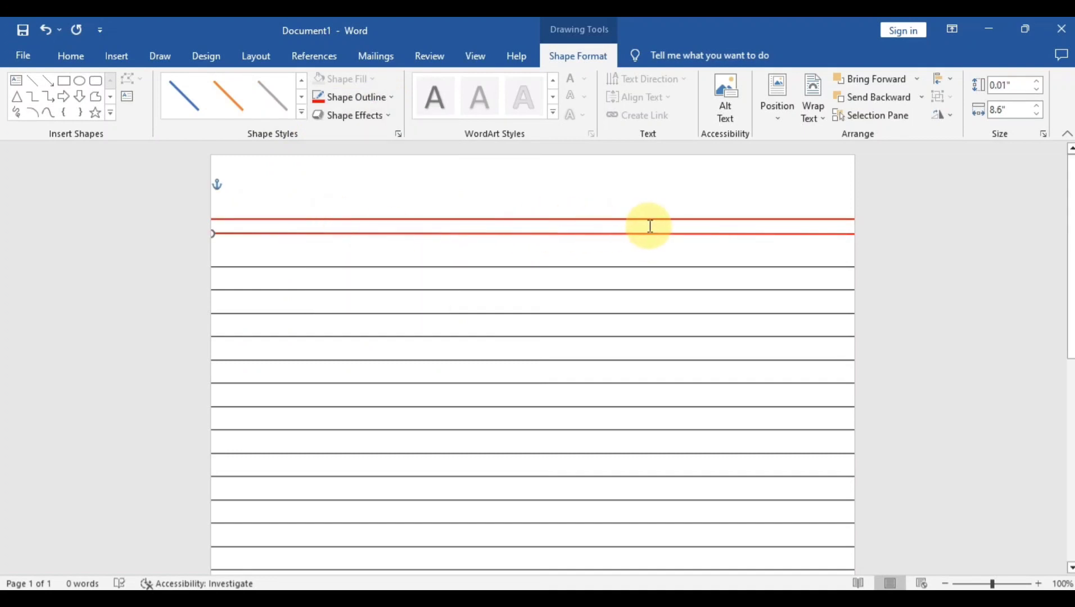
pyautogui.click(886, 243)
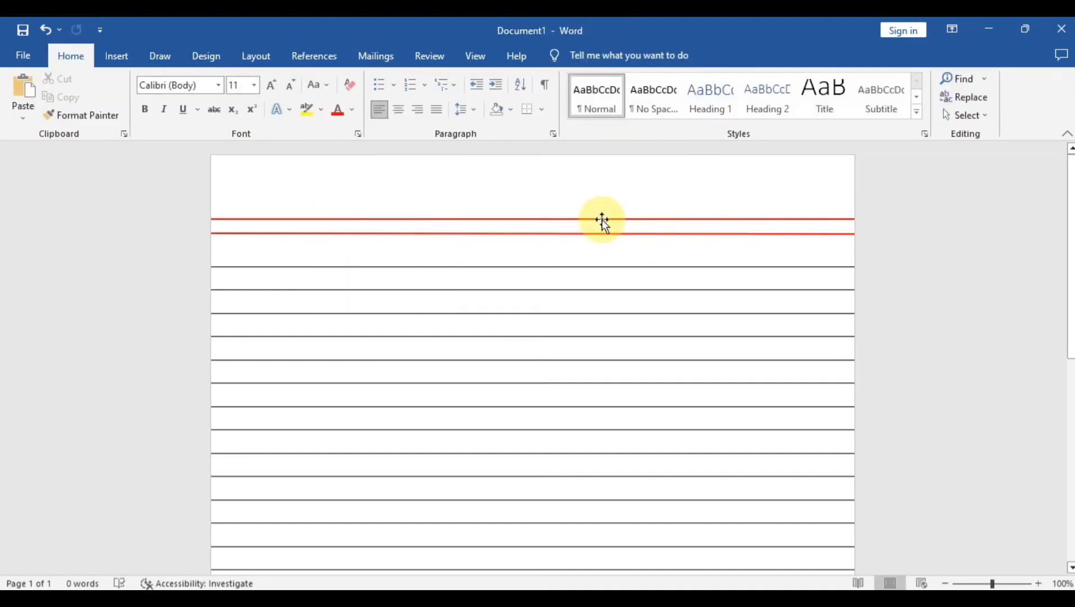
pyautogui.click(602, 220)
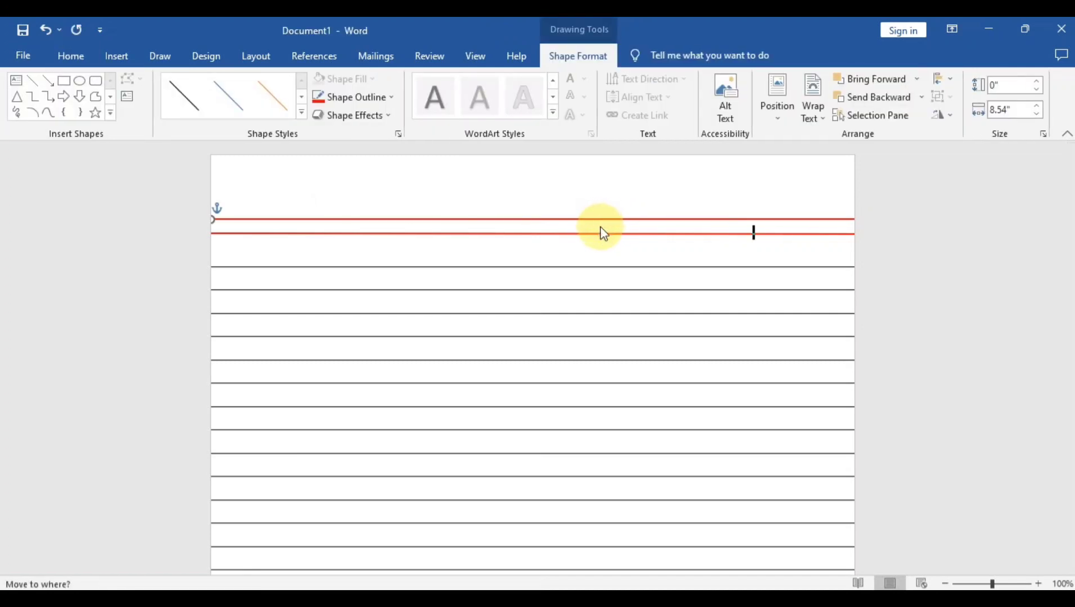
pyautogui.moveTo(600, 226); pyautogui.dragTo(602, 224)
pyautogui.doubleClick(600, 225)
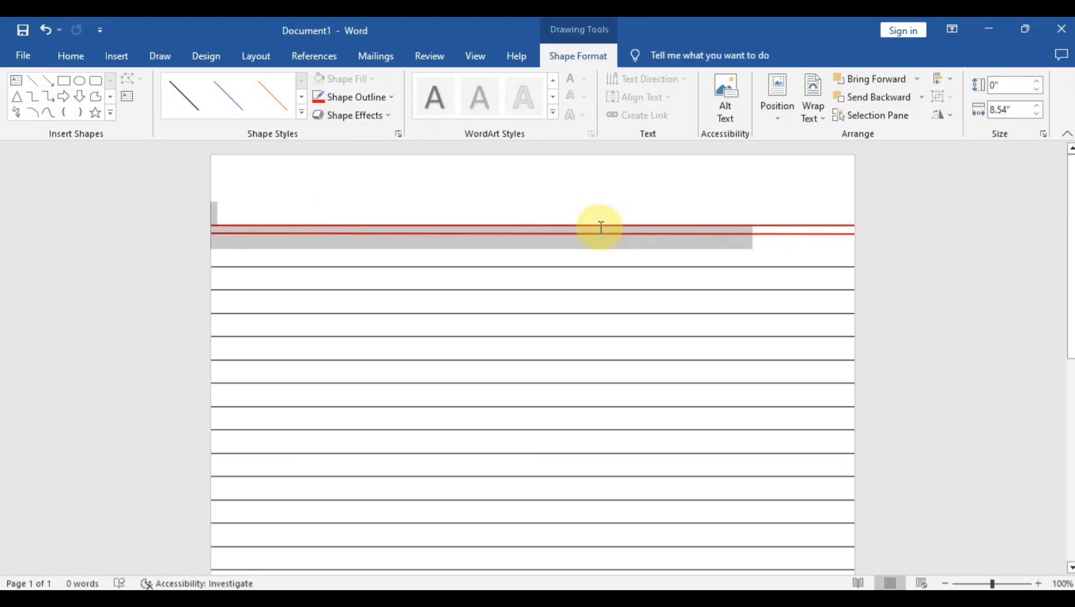
pyautogui.click(527, 241)
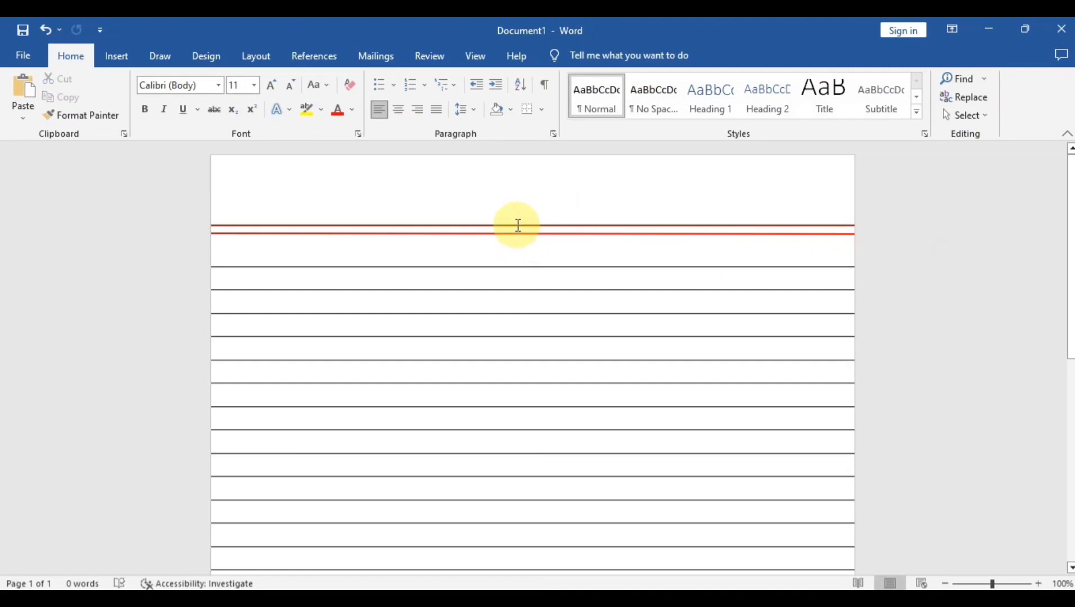
pyautogui.click(536, 231)
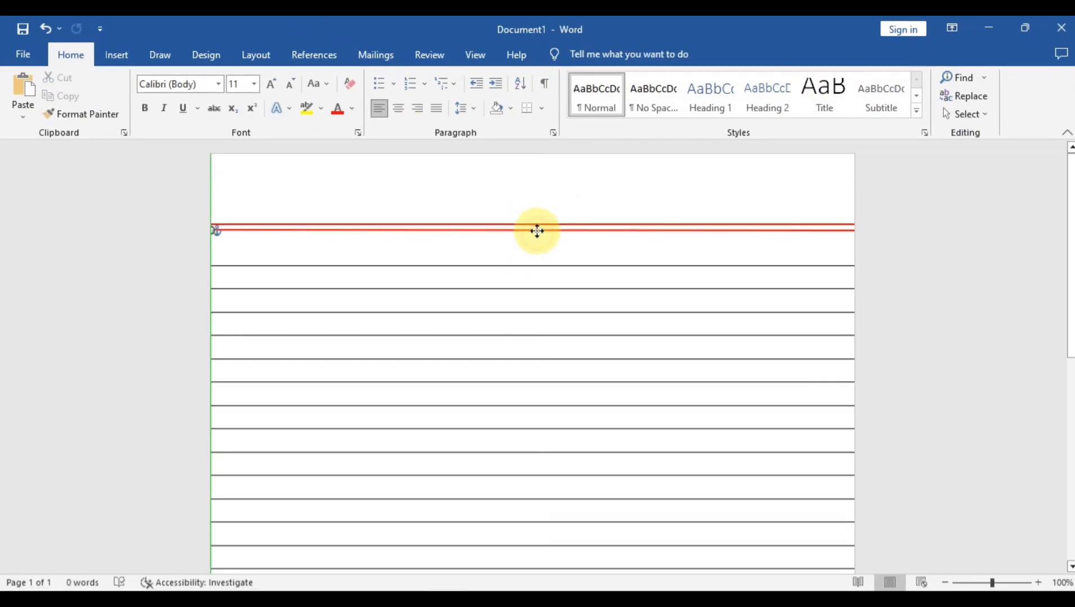
pyautogui.click(928, 213)
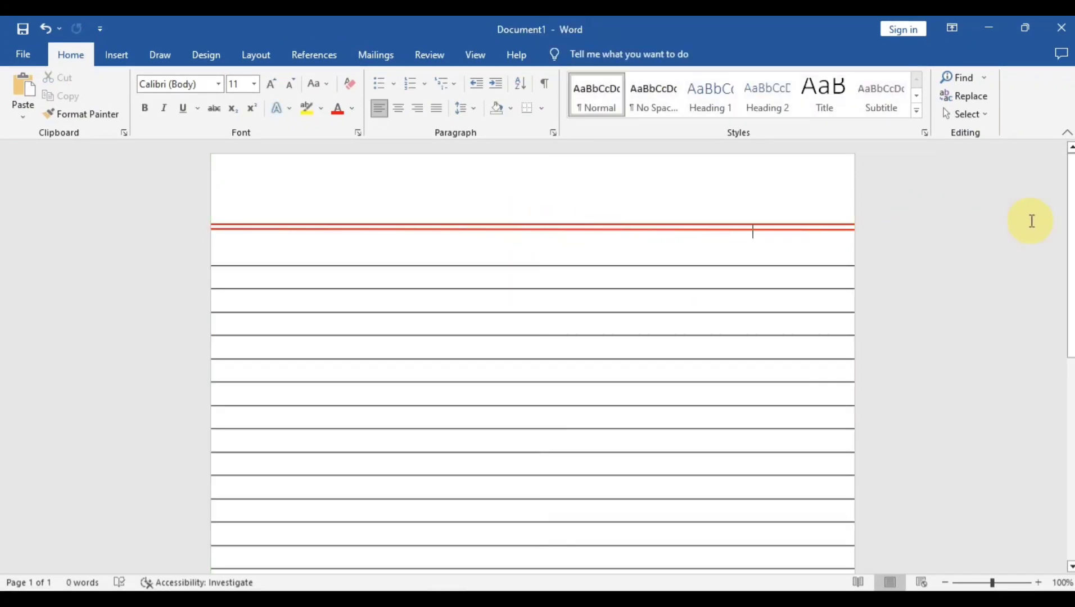
pyautogui.moveTo(1072, 238)
pyautogui.mouseDown()
pyautogui.moveTo(1063, 480)
pyautogui.moveTo(1070, 248)
pyautogui.mouseUp()
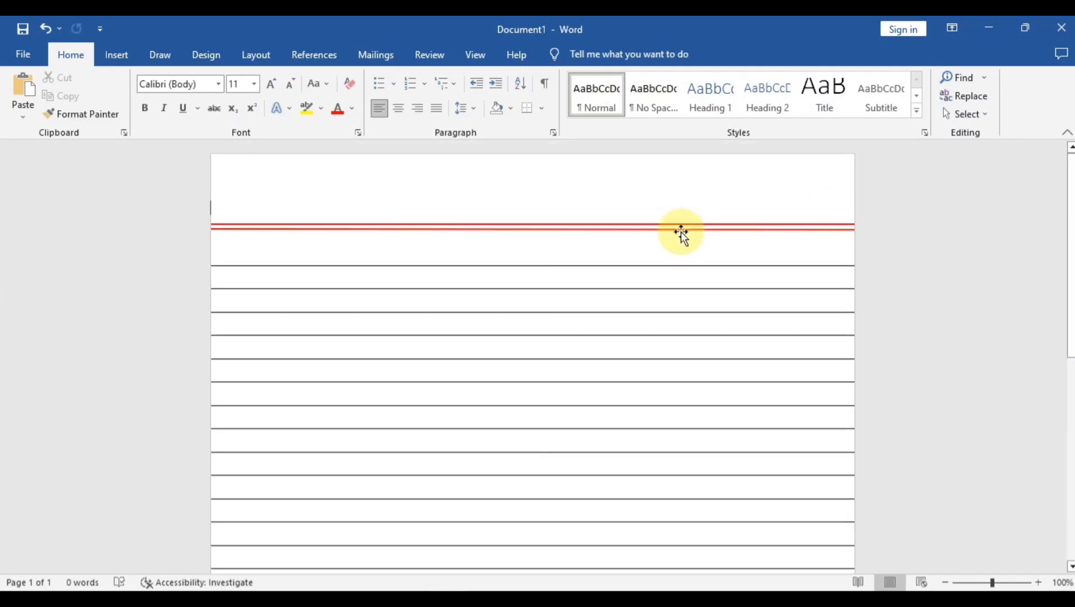
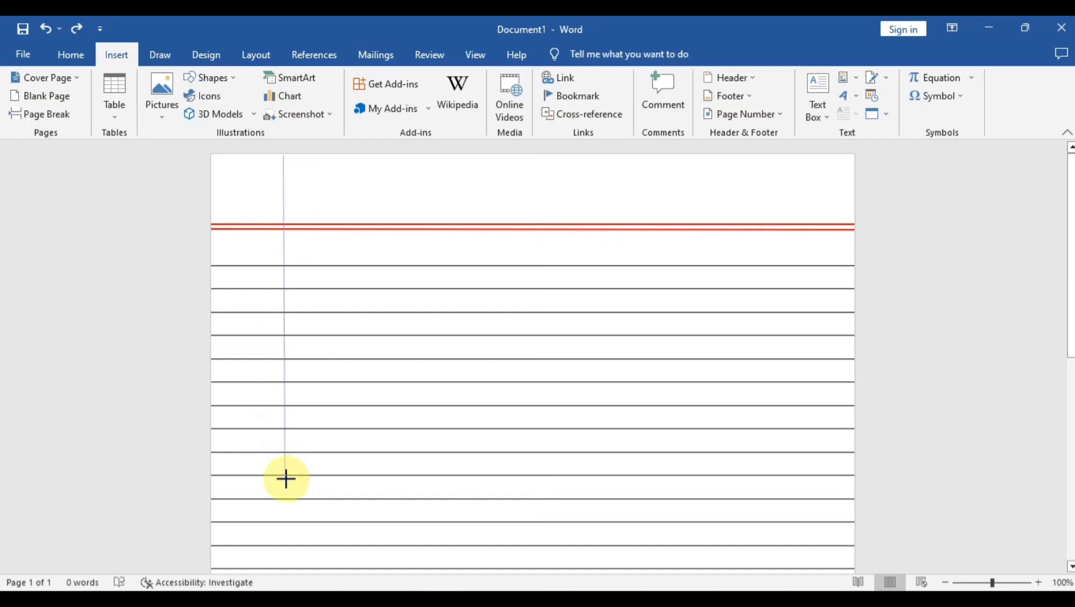
# Step: Draw a vertical margin line near the page's left side and extend it to the bottom edge, about 10.95" tall
pyautogui.moveTo(286, 479); pyautogui.dragTo(284, 588)
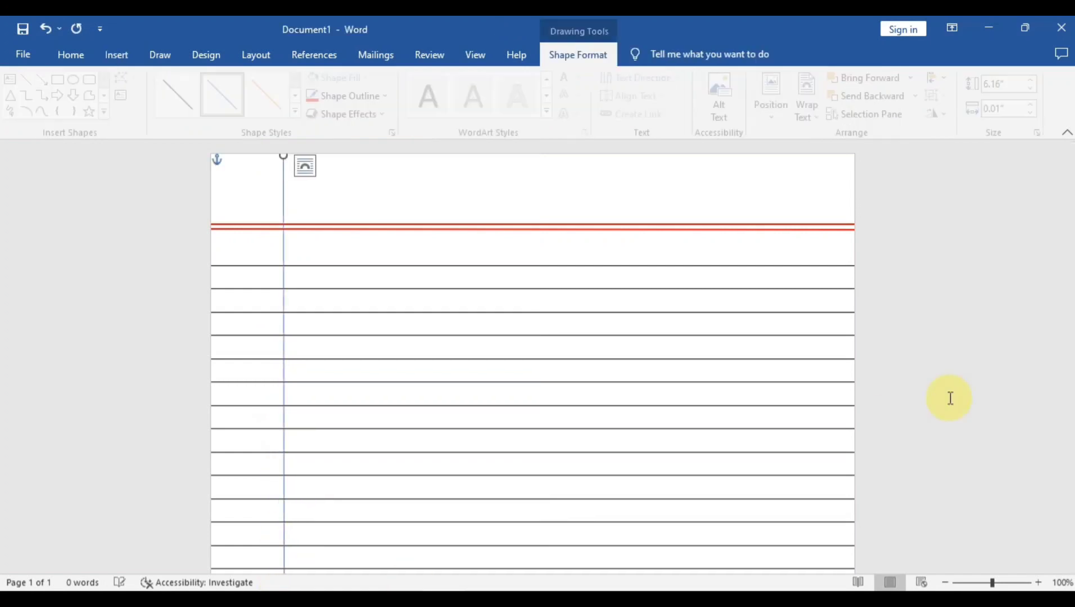
pyautogui.scroll(-3, 1072, 408)
pyautogui.scroll(-5, 532, 356)
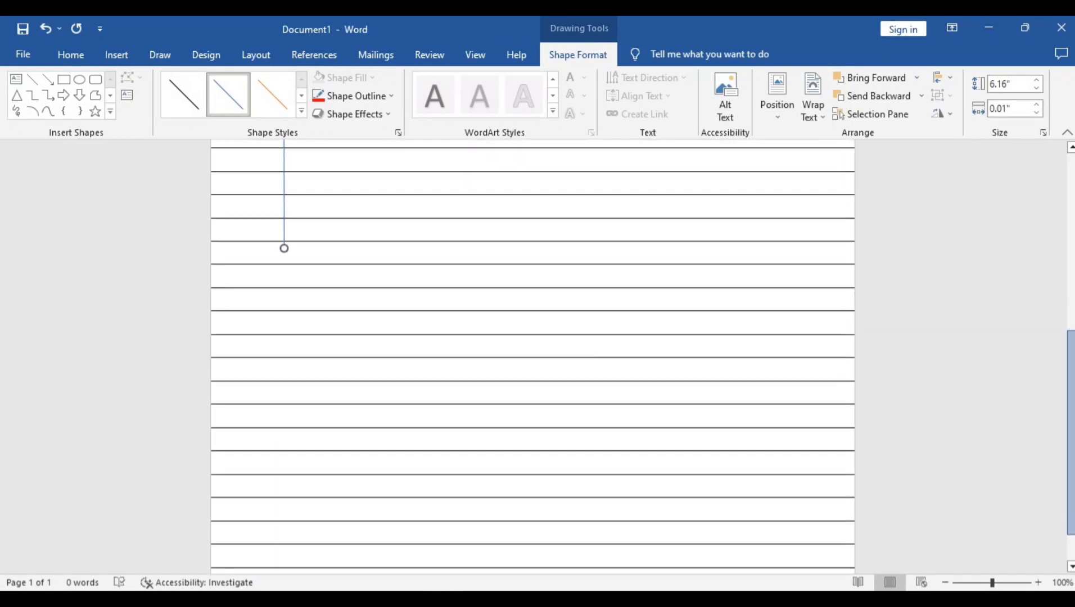
pyautogui.moveTo(284, 195); pyautogui.dragTo(287, 562)
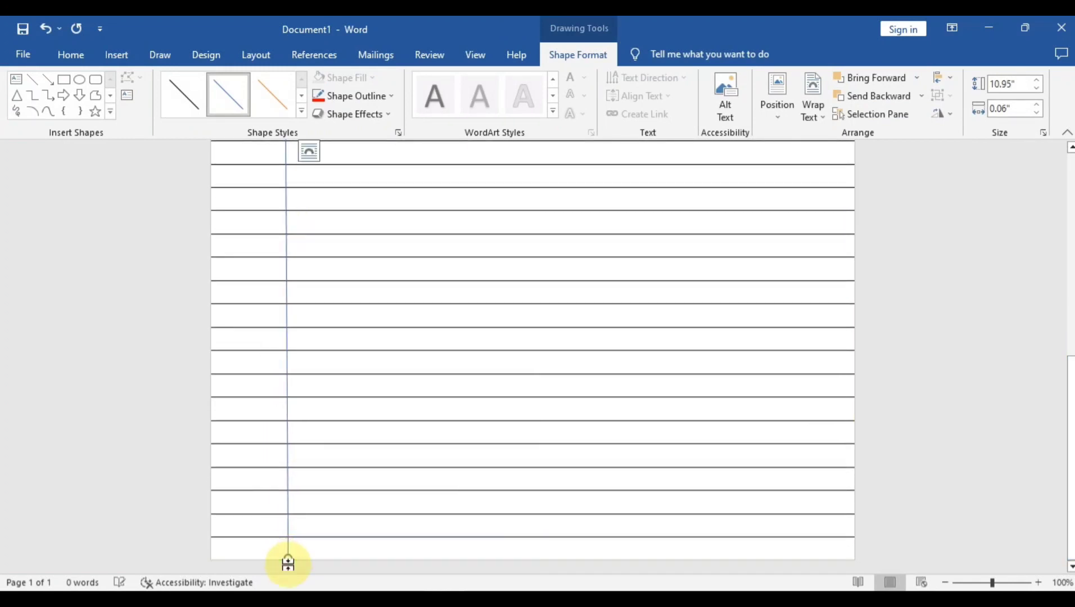
# Step: Straighten the vertical margin line by shifting its bottom end slightly left, in line with its top end
pyautogui.moveTo(1071, 453); pyautogui.dragTo(1070, 517)
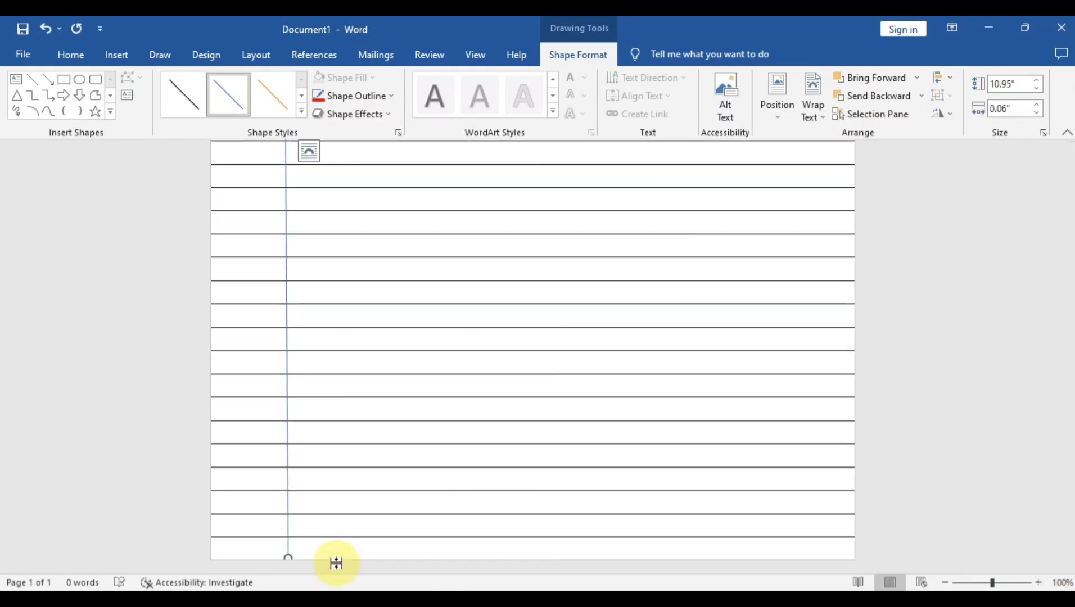
pyautogui.moveTo(288, 558); pyautogui.dragTo(283, 557)
pyautogui.click(982, 418)
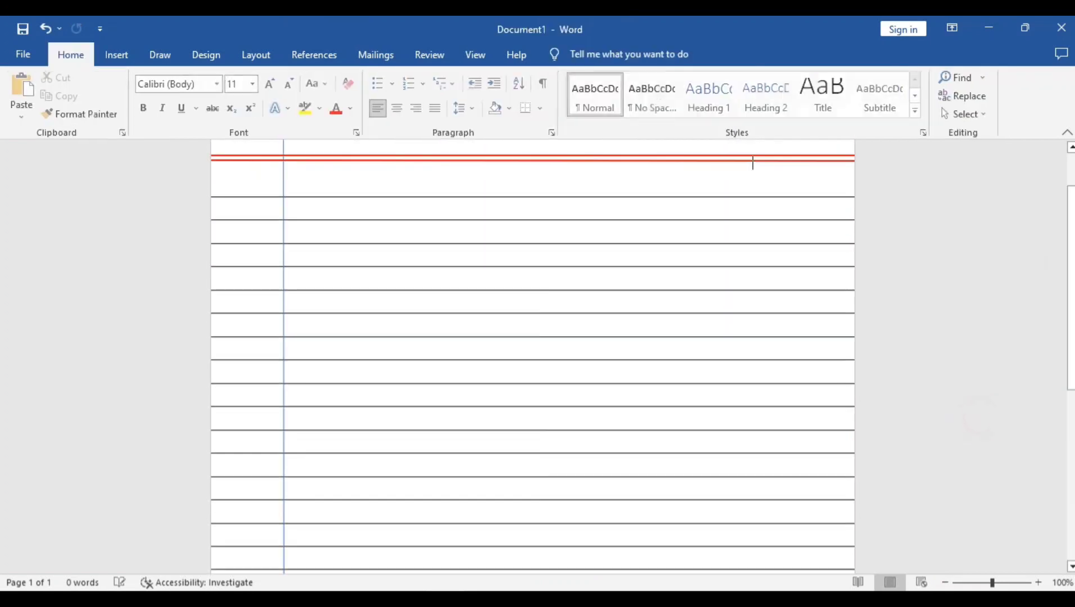
pyautogui.scroll(-10, 751, 163)
pyautogui.scroll(10, 751, 232)
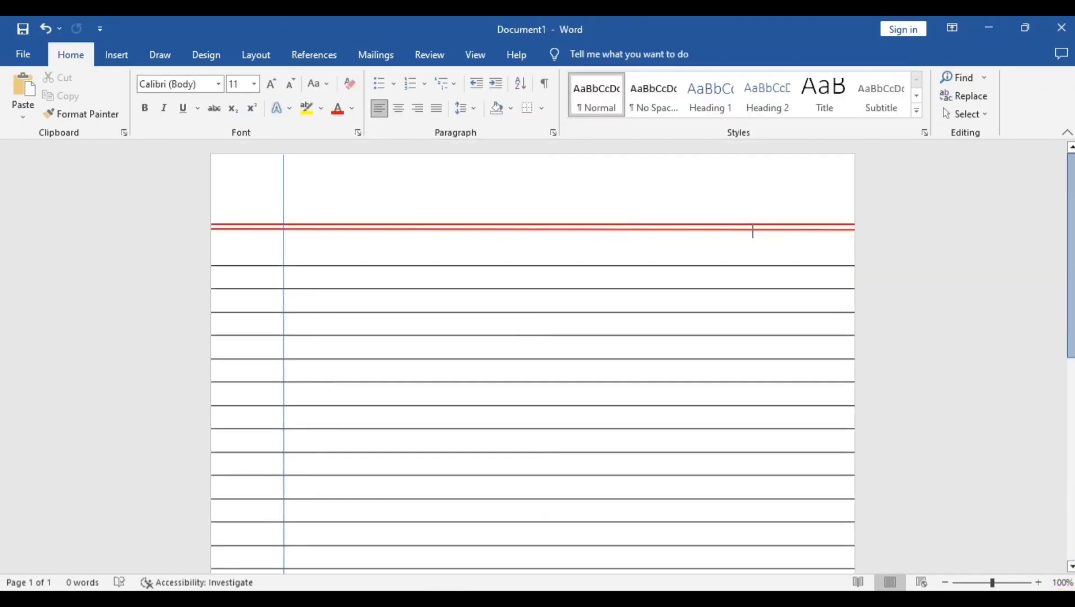
# Step: Apply the thickest orange theme style to the vertical margin line and set its outline color to red
pyautogui.click(343, 264)
pyautogui.click(284, 241)
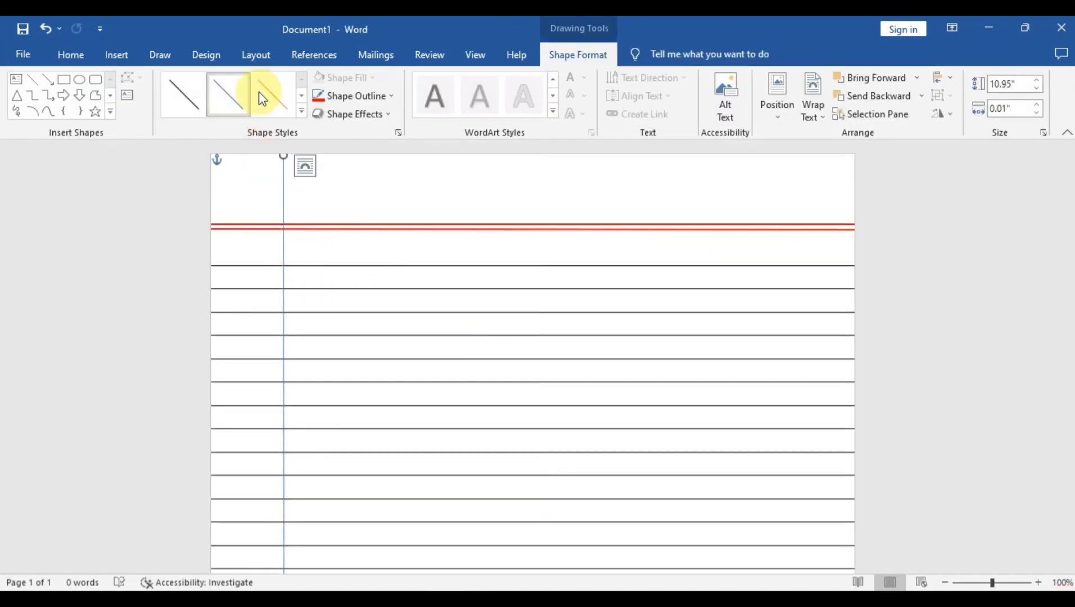
pyautogui.click(304, 110)
pyautogui.click(284, 222)
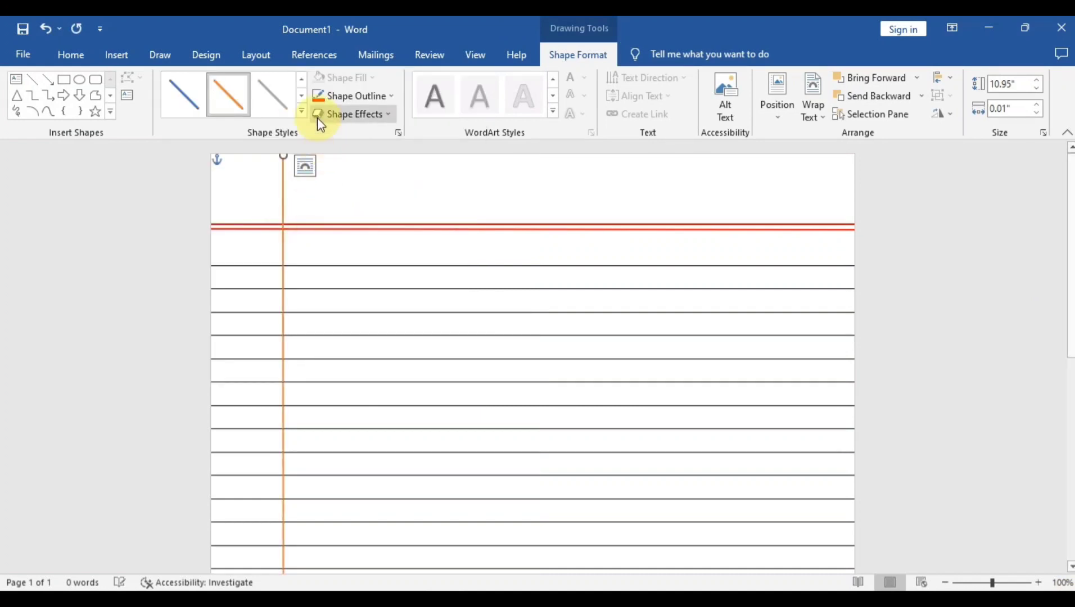
pyautogui.click(360, 96)
pyautogui.click(332, 220)
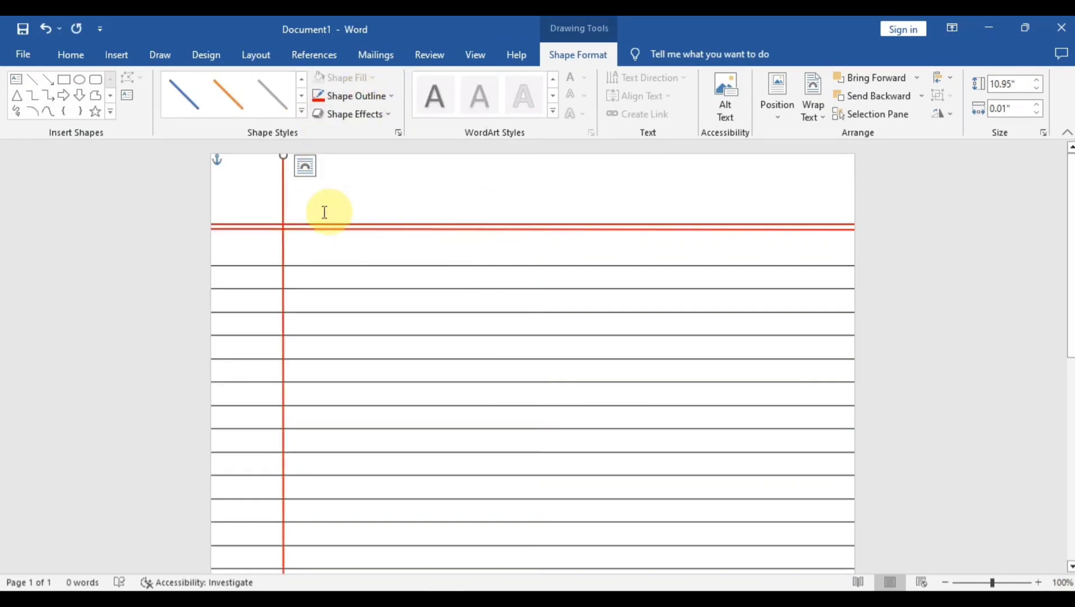
# Step: Copy the red vertical margin line and paste a duplicate of it on the page
pyautogui.click(282, 194)
pyautogui.rightClick(303, 194)
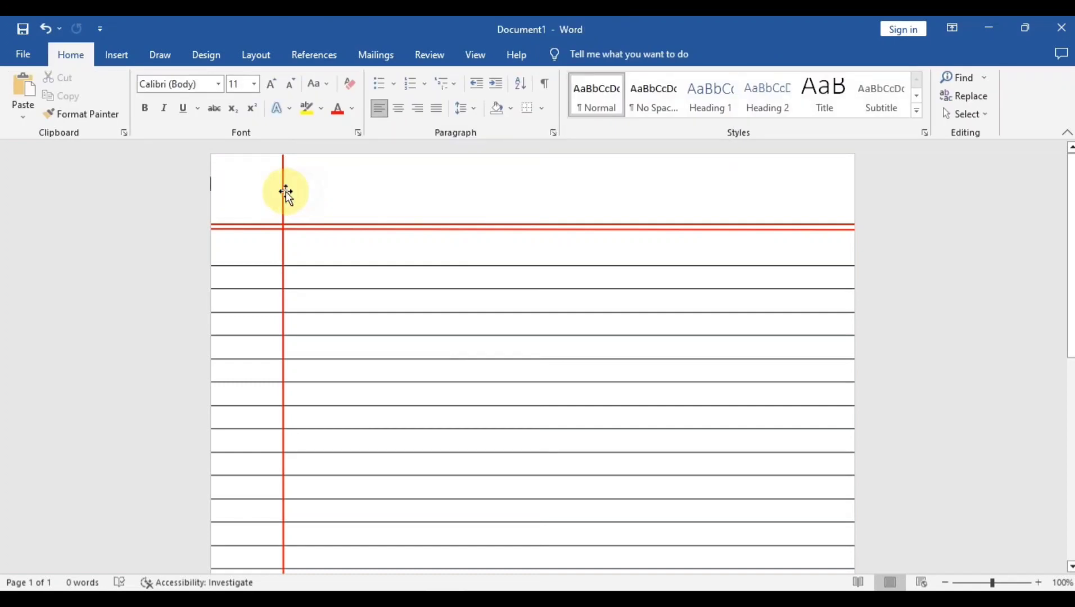
pyautogui.click(283, 192)
pyautogui.rightClick(283, 192)
pyautogui.click(298, 220)
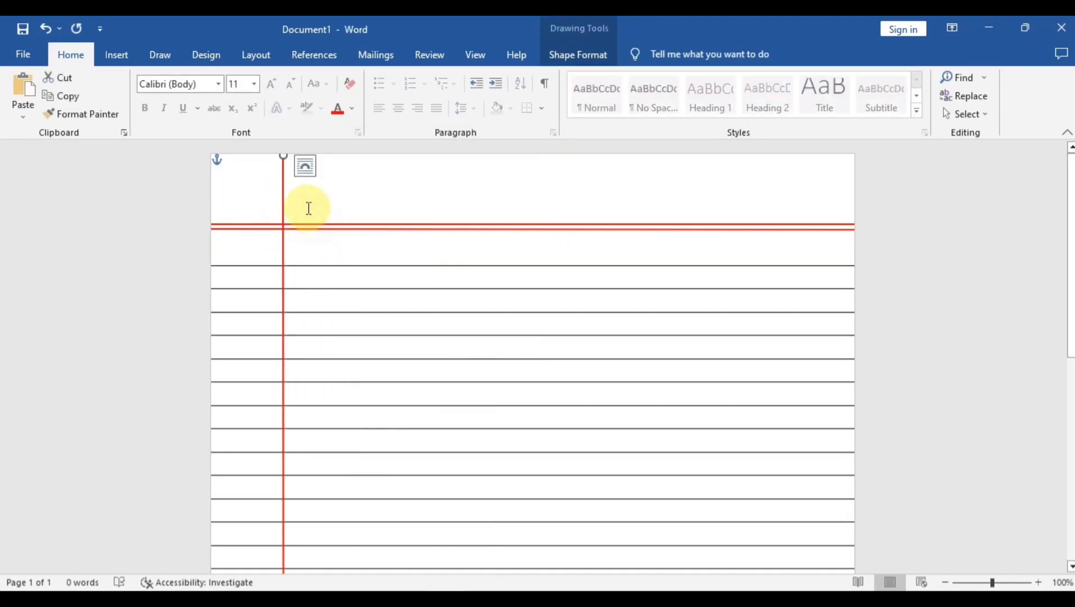
pyautogui.hotkey('ctrl', 'v')
pyautogui.click(988, 177)
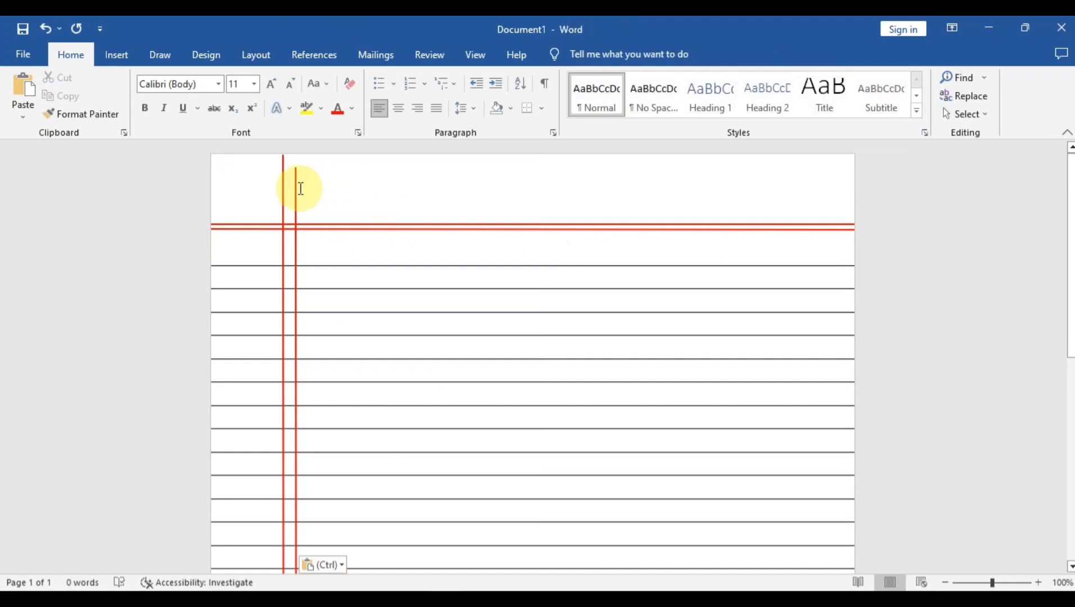
# Step: Move the duplicated vertical line up and close beside the original to form a narrow double margin line
pyautogui.rightClick(293, 168)
pyautogui.press('Escape')
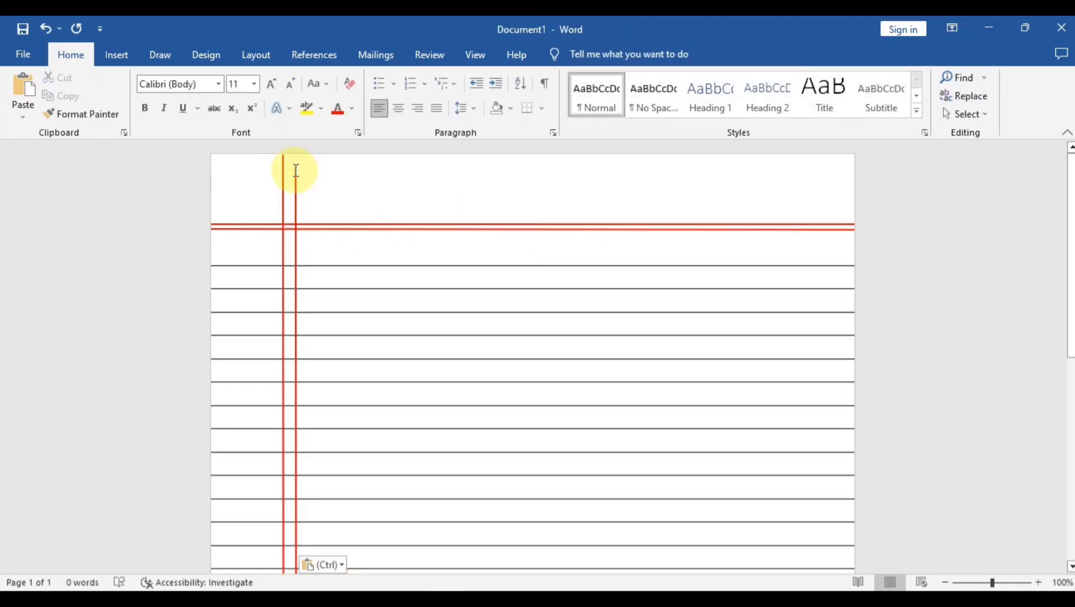
pyautogui.moveTo(298, 188); pyautogui.dragTo(290, 175)
pyautogui.scroll(-3, 844, 296)
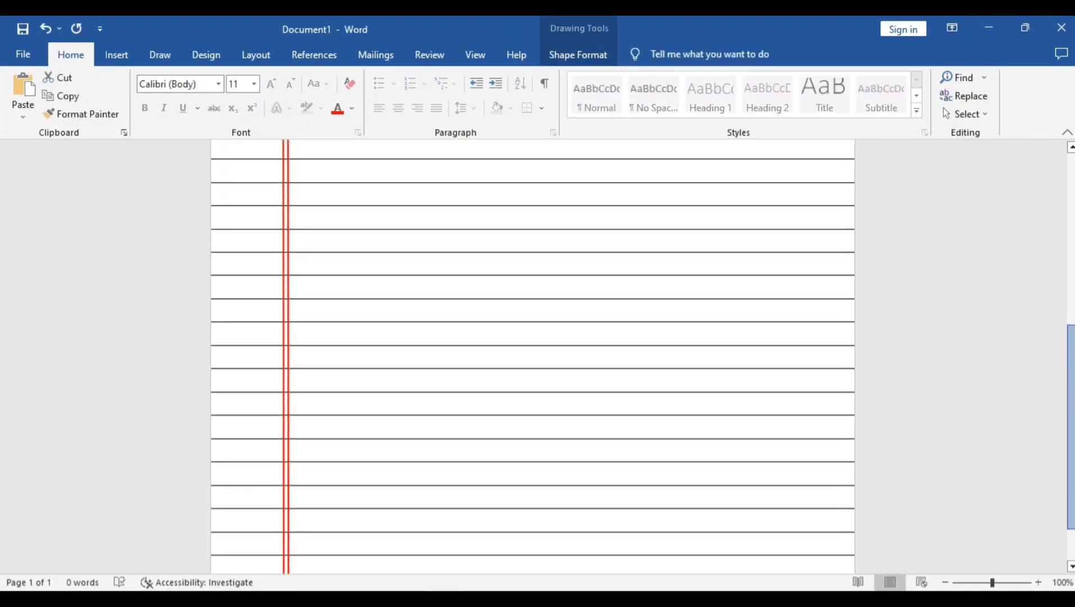
pyautogui.click(991, 536)
pyautogui.scroll(-5, 991, 536)
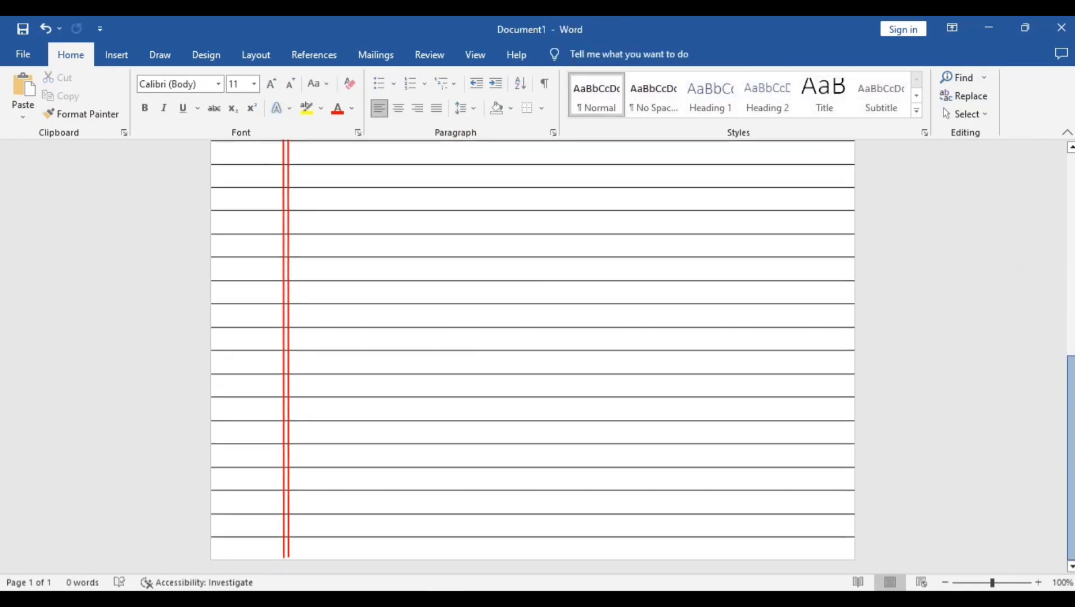
# Step: Extend the ends of the double vertical margin lines to the page's bottom and top edges
pyautogui.click(288, 546)
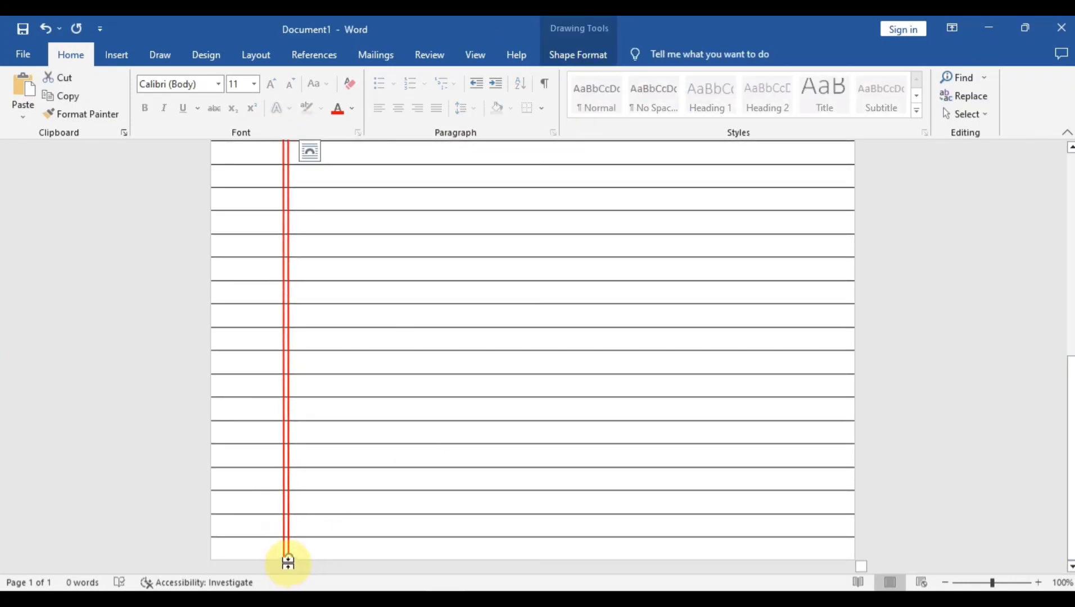
pyautogui.moveTo(283, 556); pyautogui.dragTo(281, 564)
pyautogui.click(823, 394)
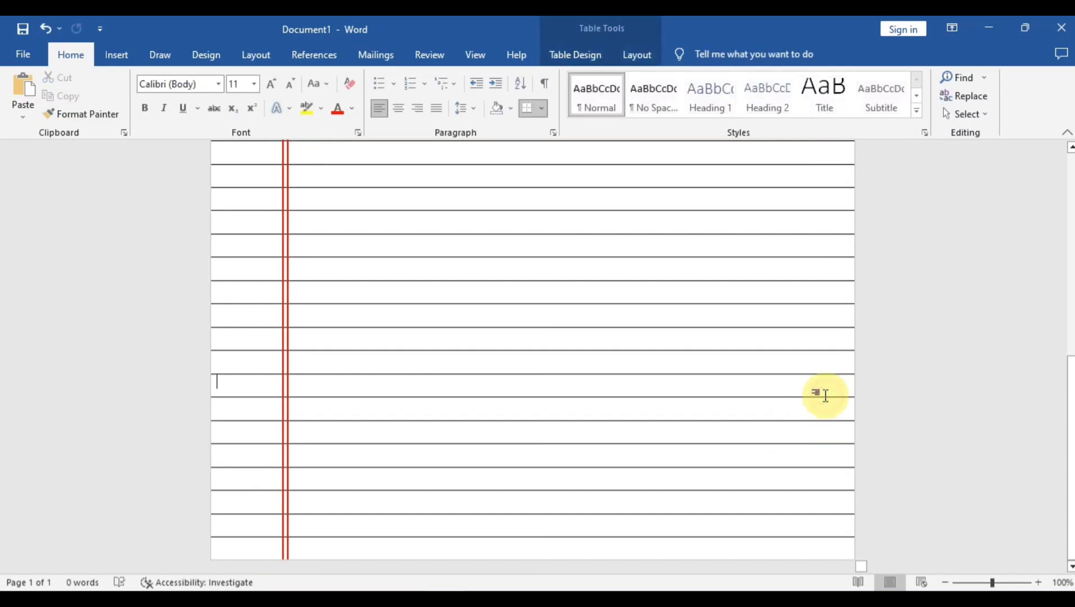
pyautogui.scroll(5, 823, 393)
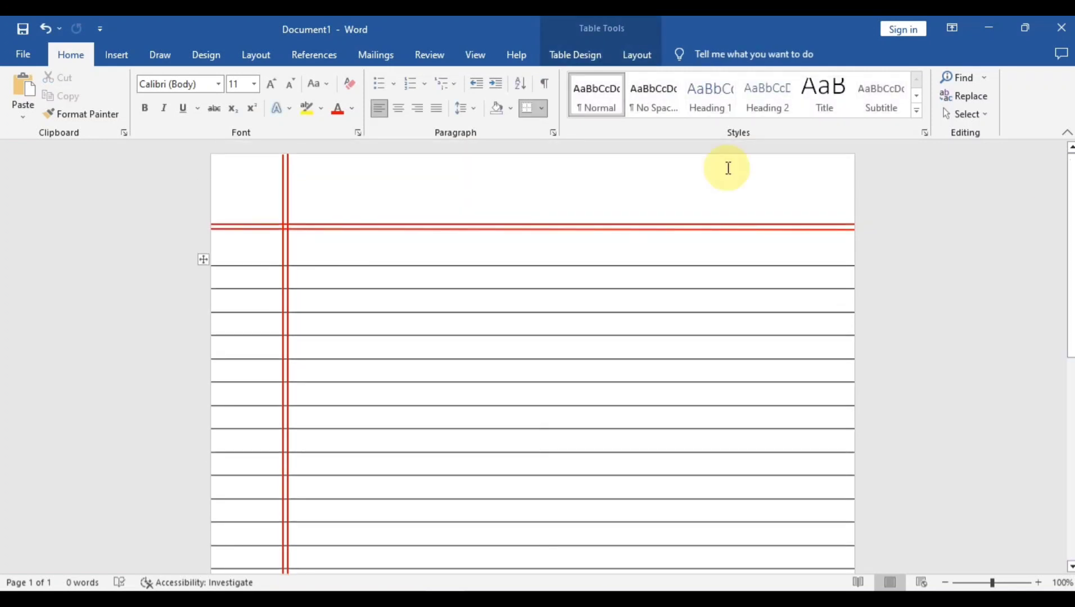
pyautogui.click(281, 163)
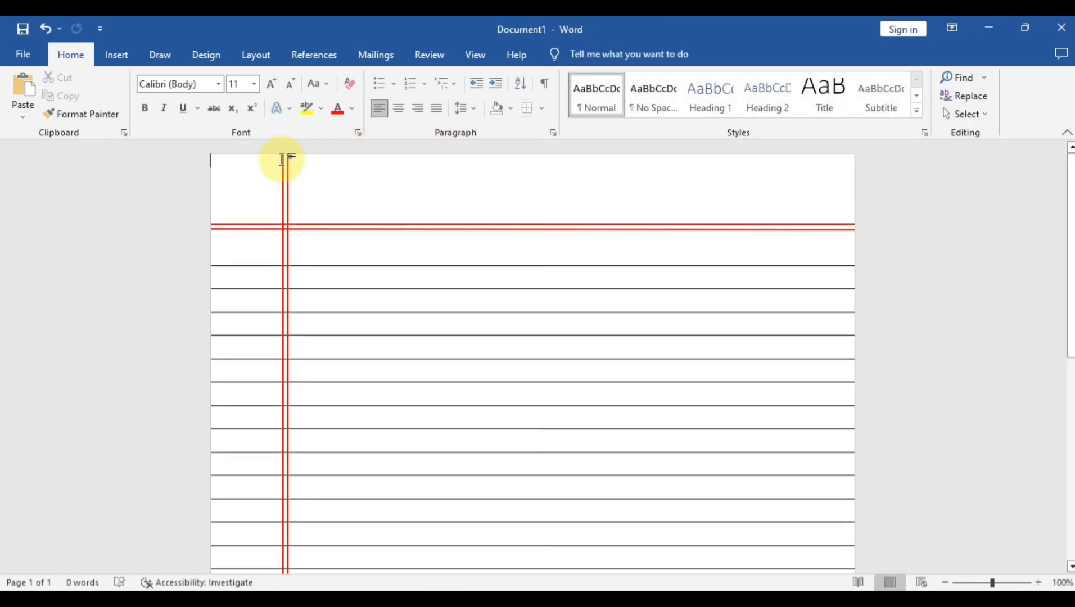
pyautogui.click(283, 160)
pyautogui.click(330, 140)
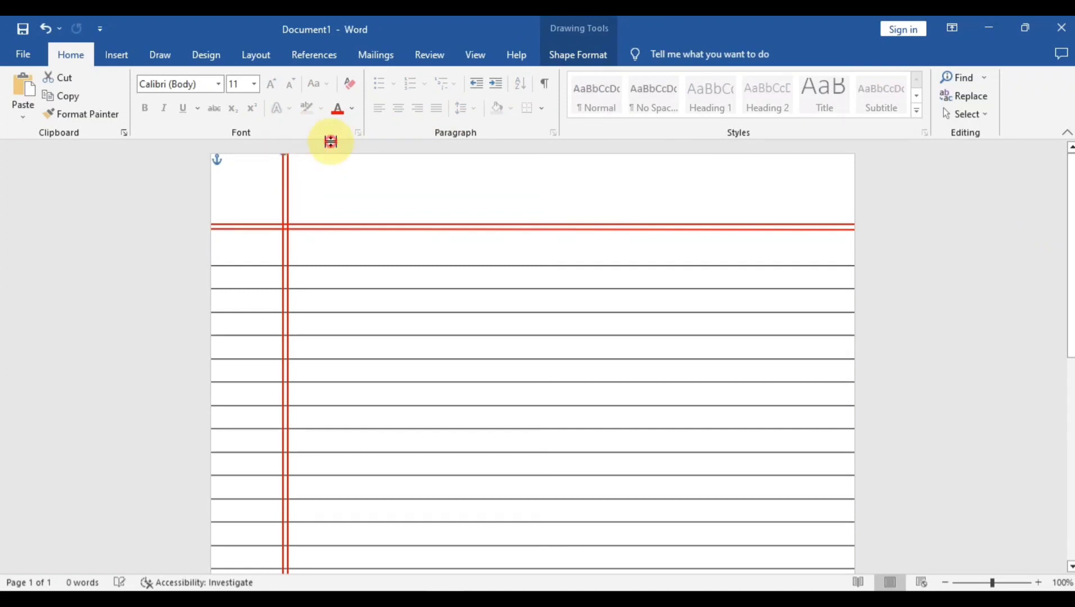
# Step: Review the whole ruled page from top to bottom, checking the horizontal and vertical lines
pyautogui.scroll(-3, 202, 259)
pyautogui.scroll(3, 533, 355)
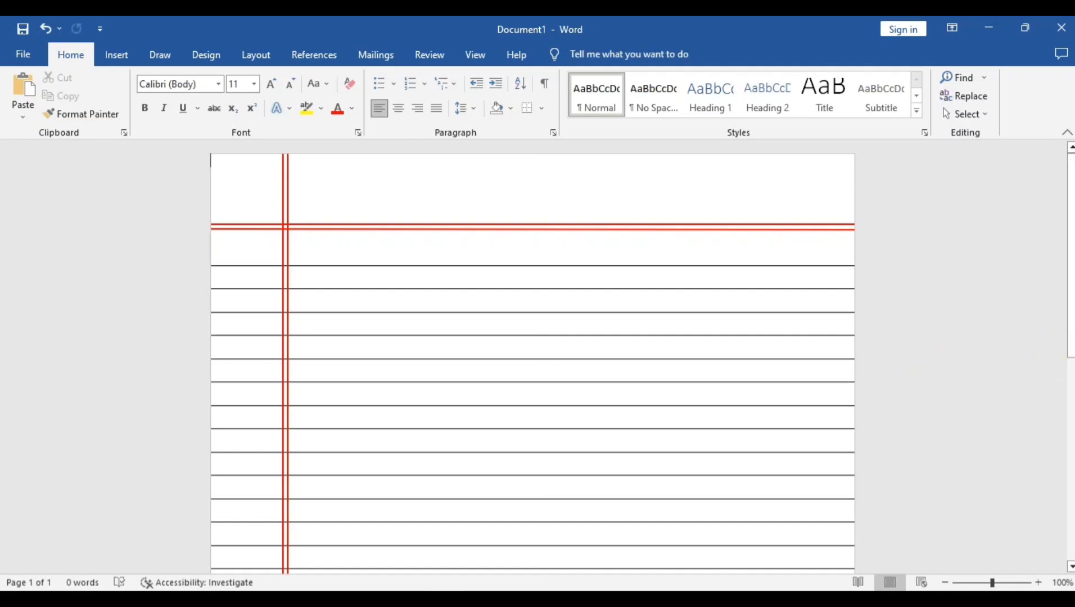
pyautogui.scroll(-3, 533, 358)
pyautogui.scroll(3, 533, 357)
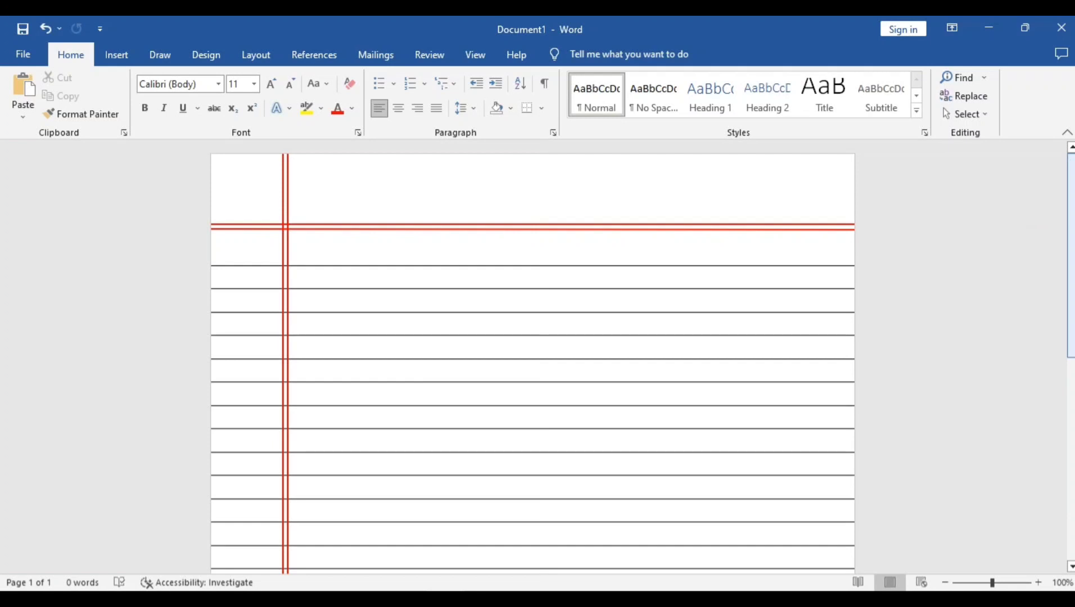
pyautogui.scroll(-3, 1063, 497)
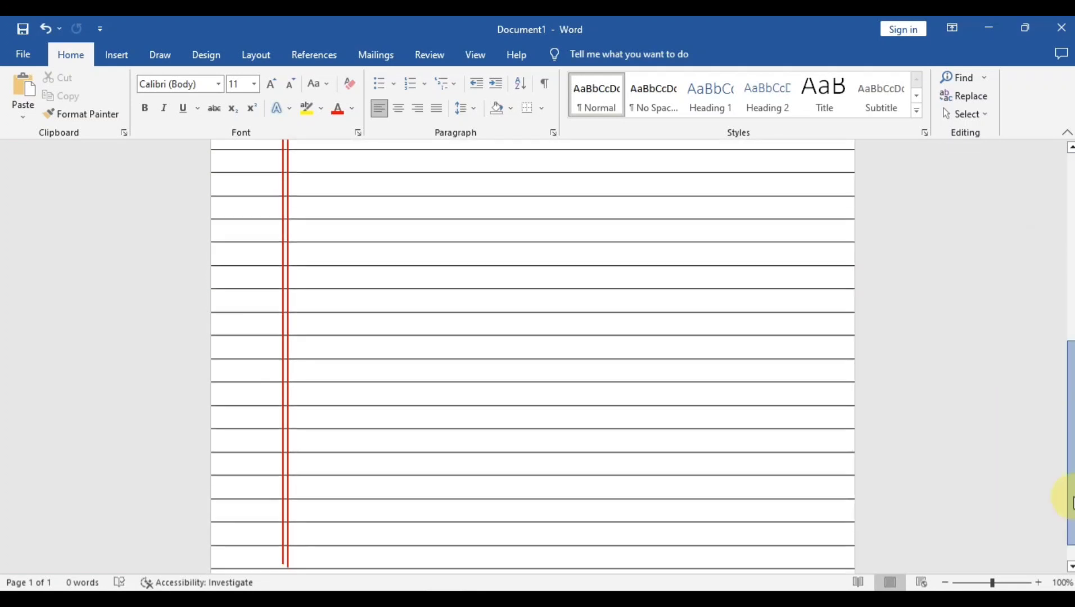
pyautogui.scroll(3, 1063, 497)
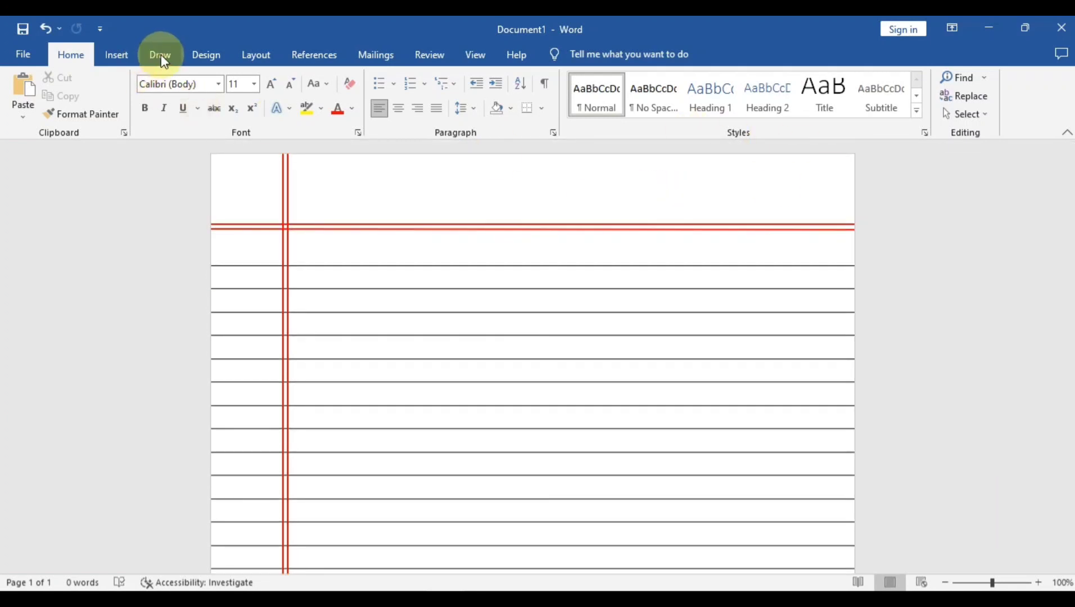
pyautogui.scroll(-3, 1070, 487)
pyautogui.scroll(3, 1070, 487)
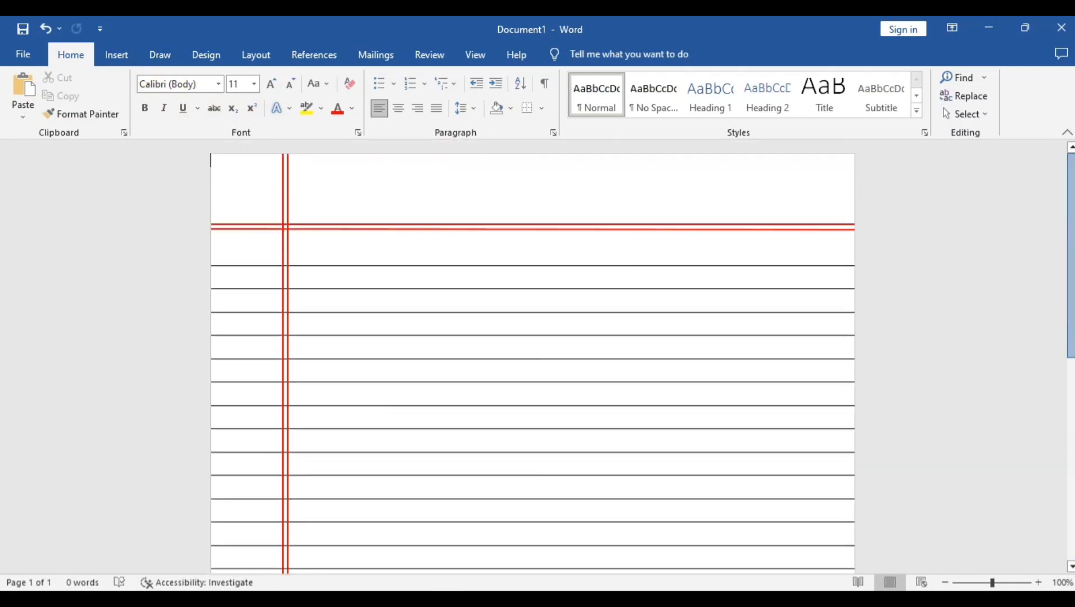
# Step: Draw a rounded rectangle about 0.75" high and 2.27" wide in the page's upper-right corner, above the red header lines
pyautogui.click(149, 51)
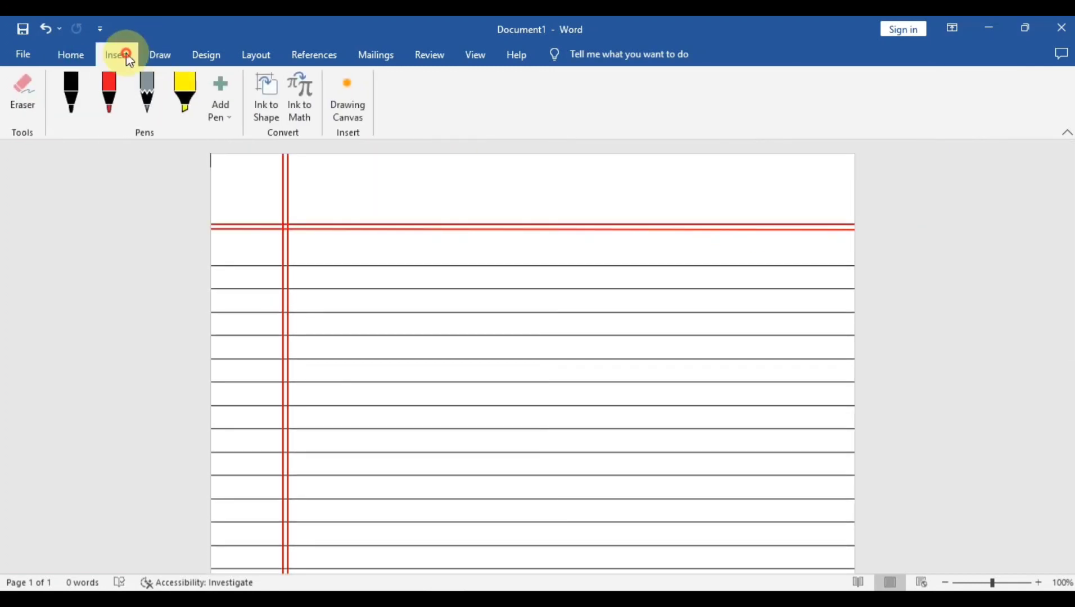
pyautogui.click(117, 54)
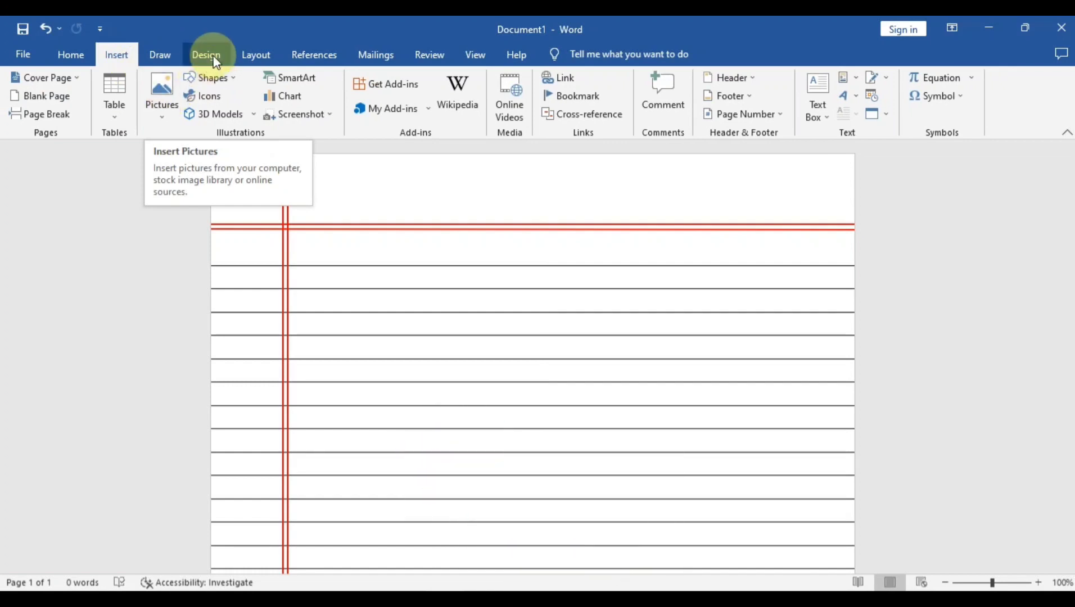
pyautogui.click(208, 78)
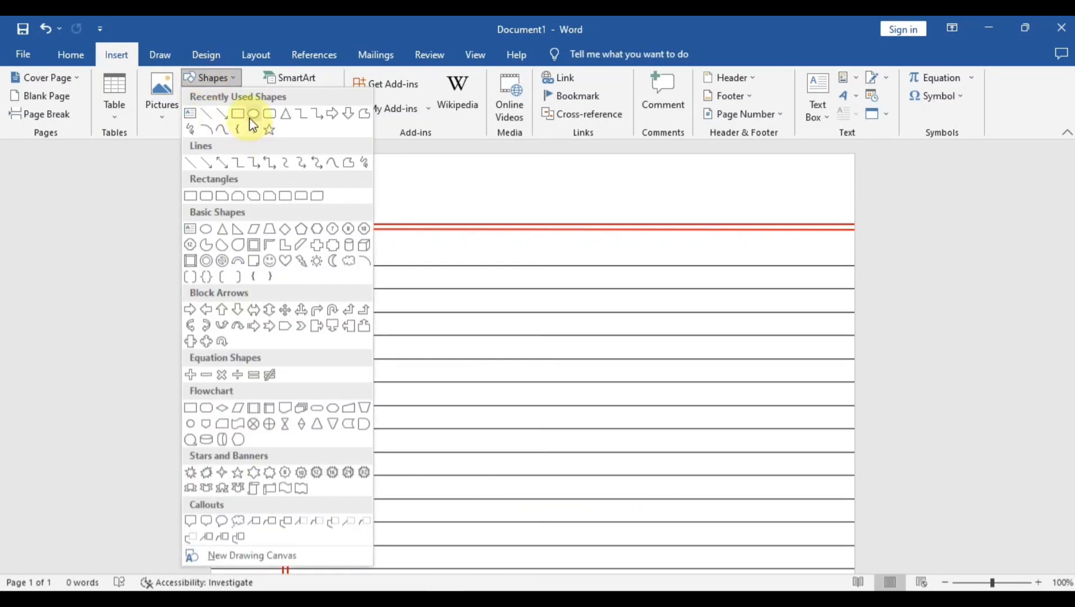
pyautogui.click(258, 116)
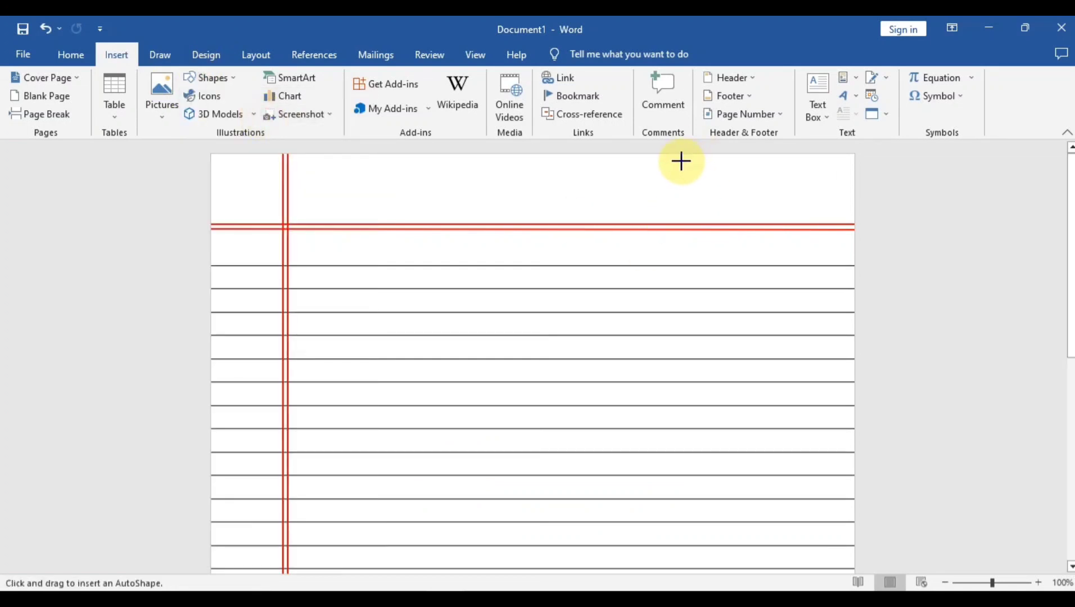
pyautogui.moveTo(672, 158); pyautogui.dragTo(845, 215)
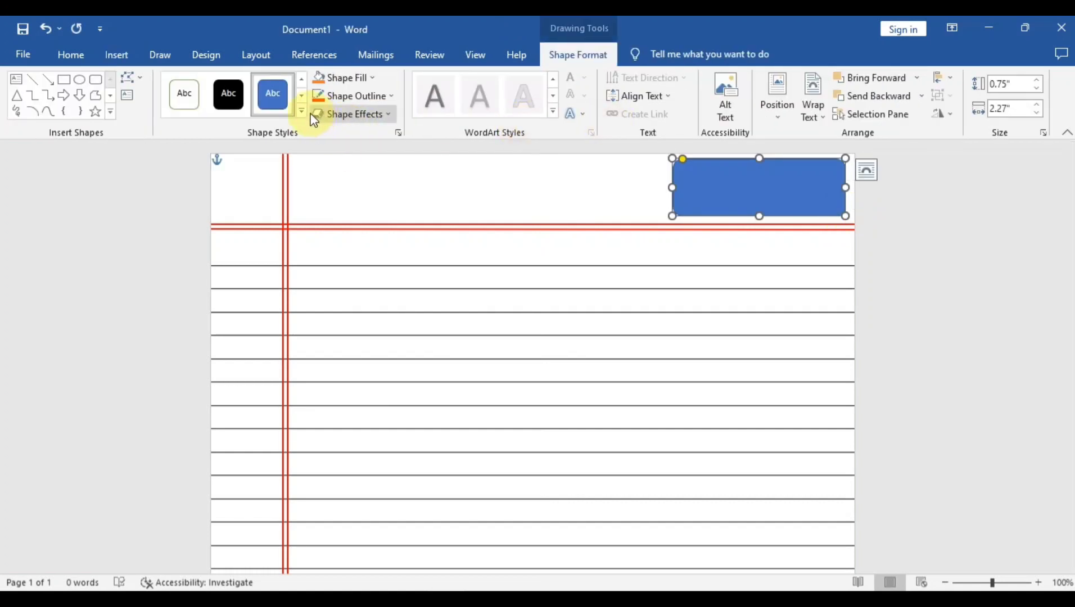
# Step: Set the rounded rectangle to no fill with a red outline
pyautogui.click(359, 98)
pyautogui.click(352, 81)
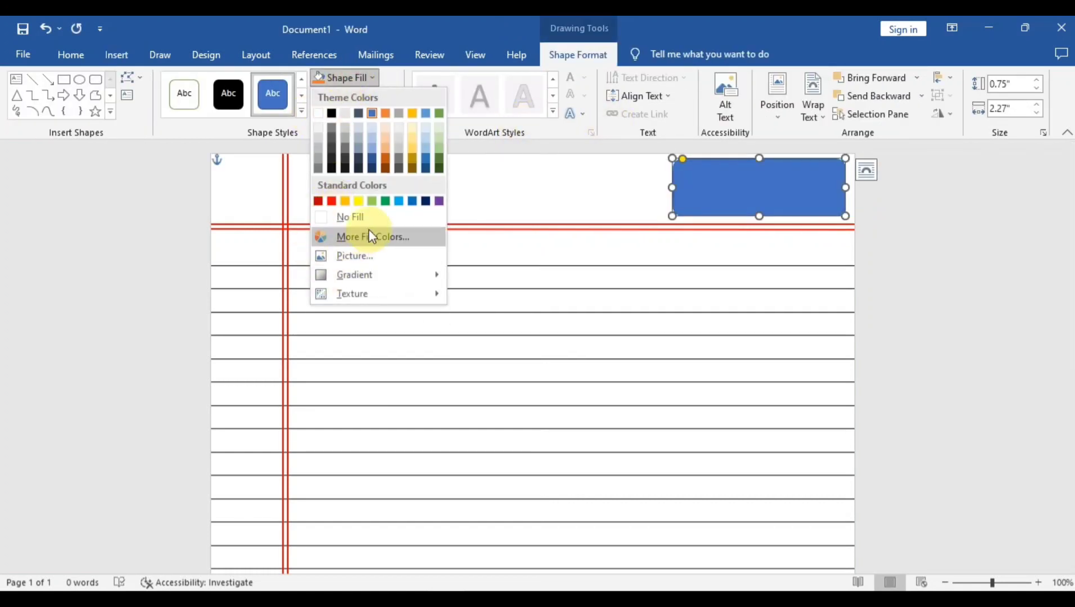
pyautogui.click(355, 218)
pyautogui.click(354, 96)
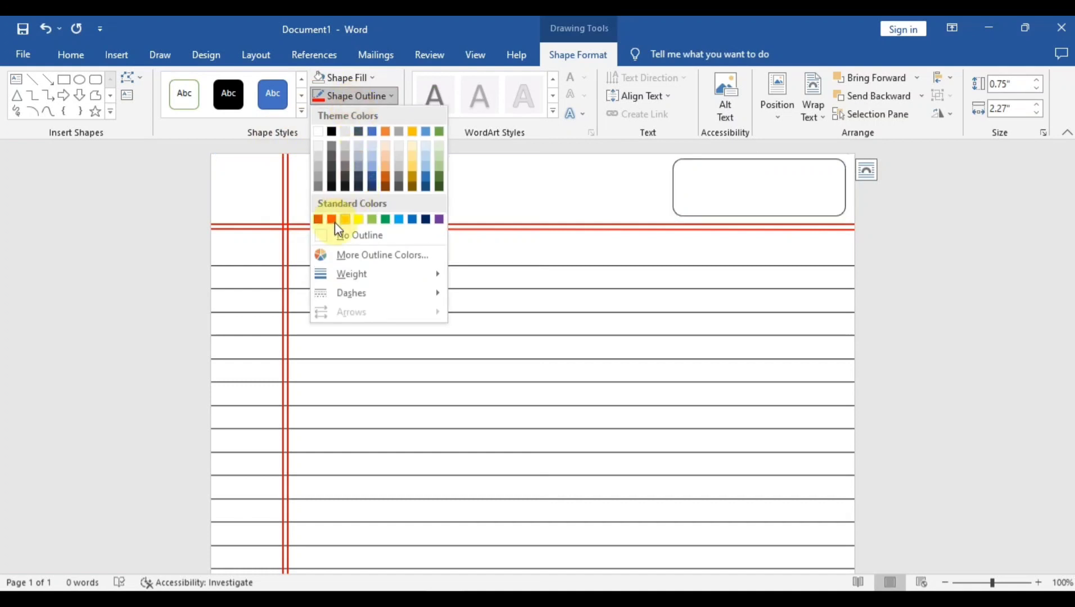
pyautogui.click(335, 222)
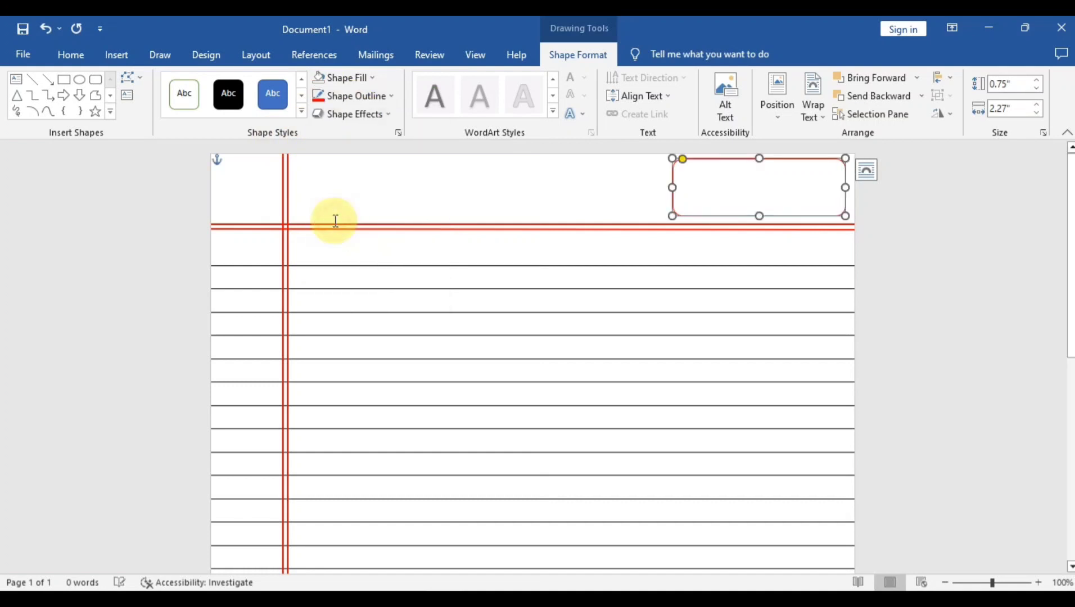
pyautogui.click(301, 112)
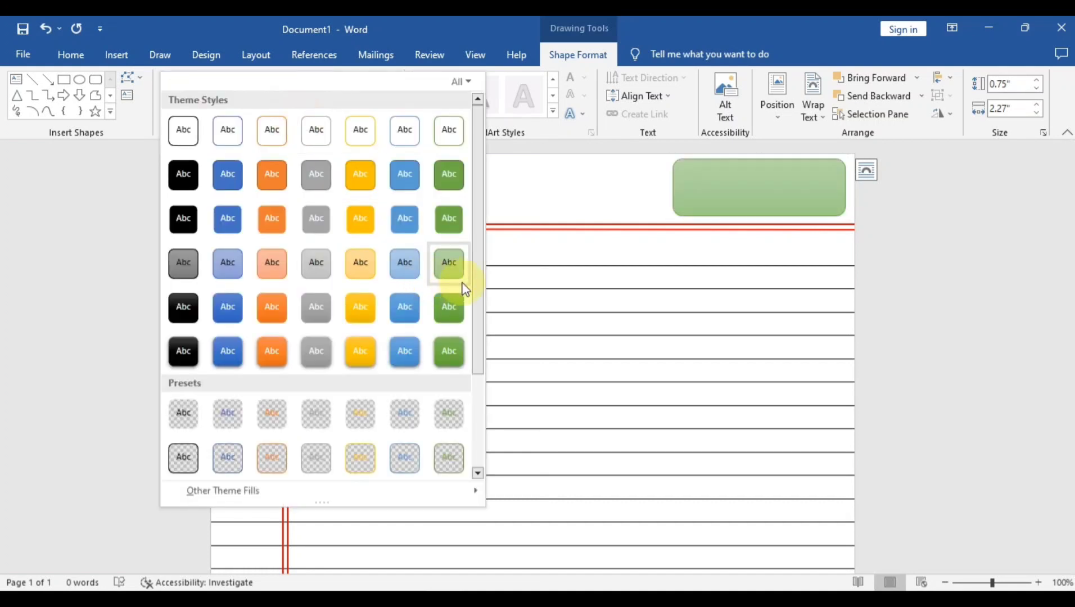
pyautogui.moveTo(478, 347); pyautogui.dragTo(478, 441)
pyautogui.click(62, 271)
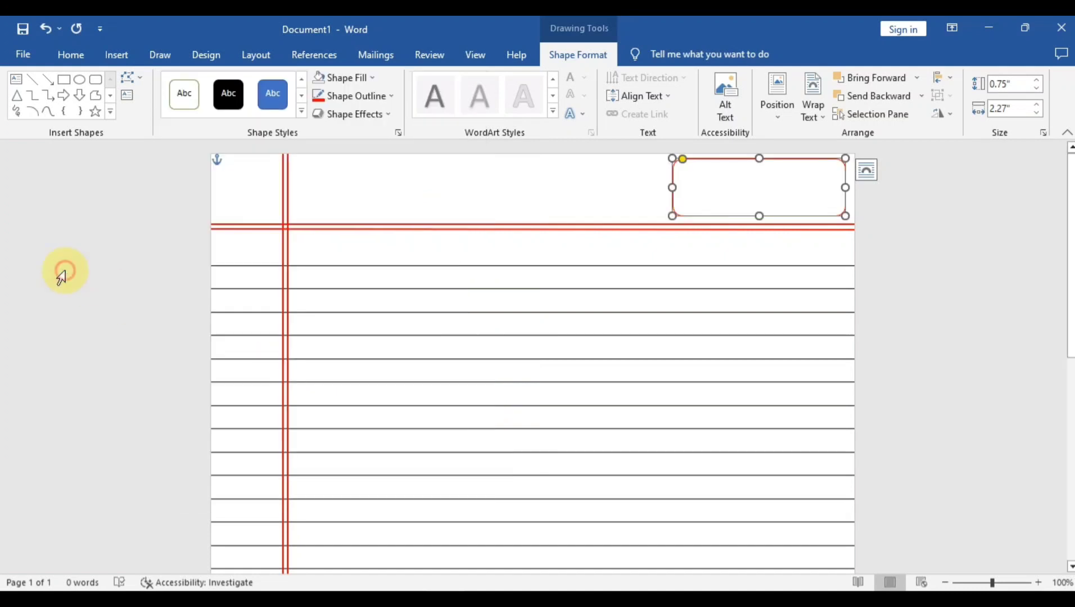
# Step: Set the rounded rectangle's outline weight to 2¼ pt and deselect it
pyautogui.click(391, 96)
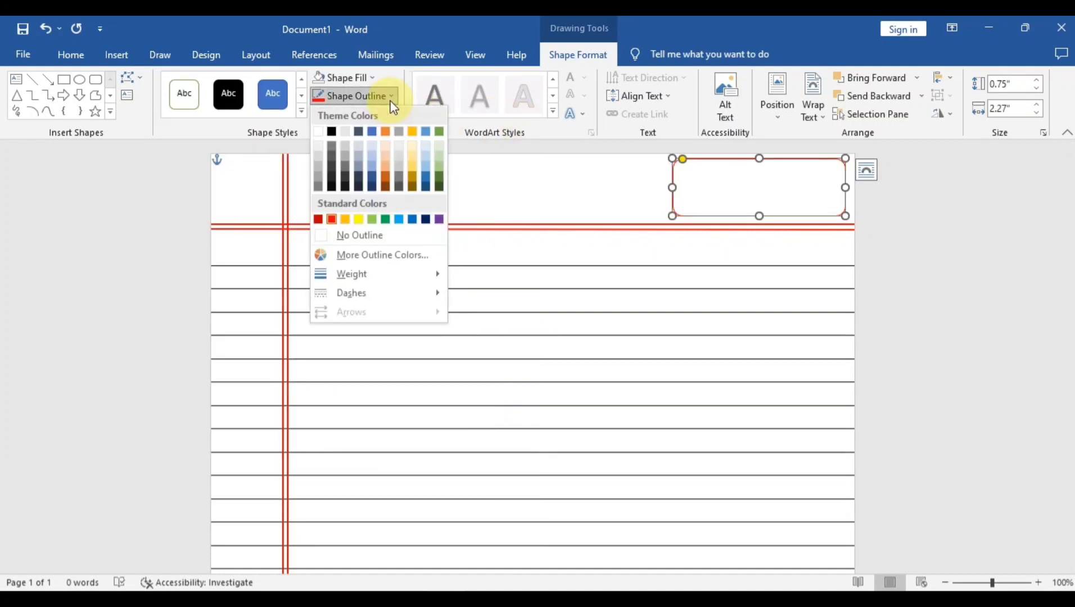
pyautogui.moveTo(427, 275)
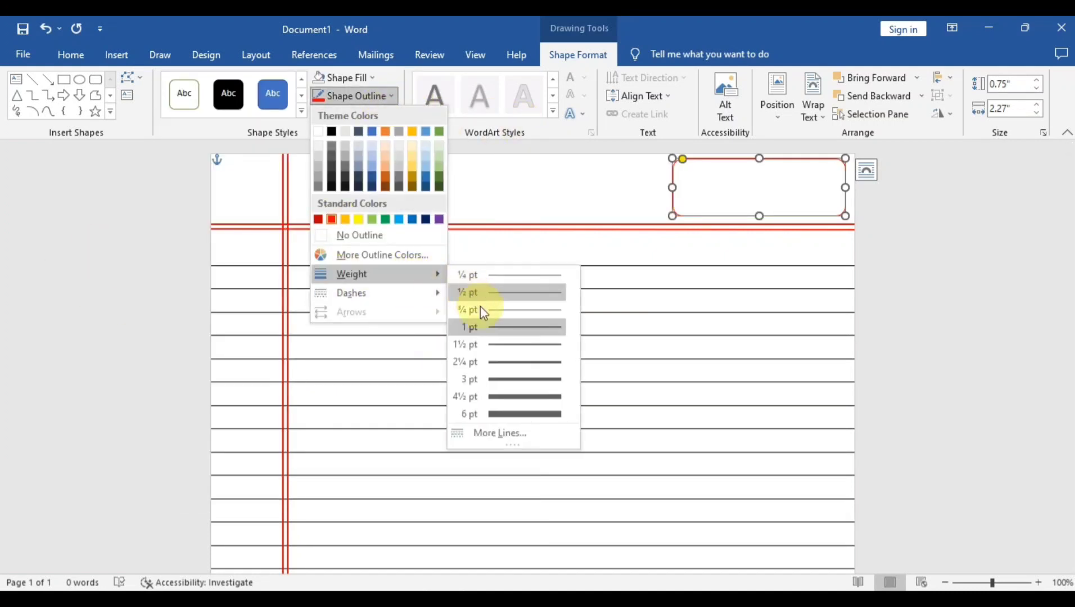
pyautogui.click(493, 361)
pyautogui.click(955, 230)
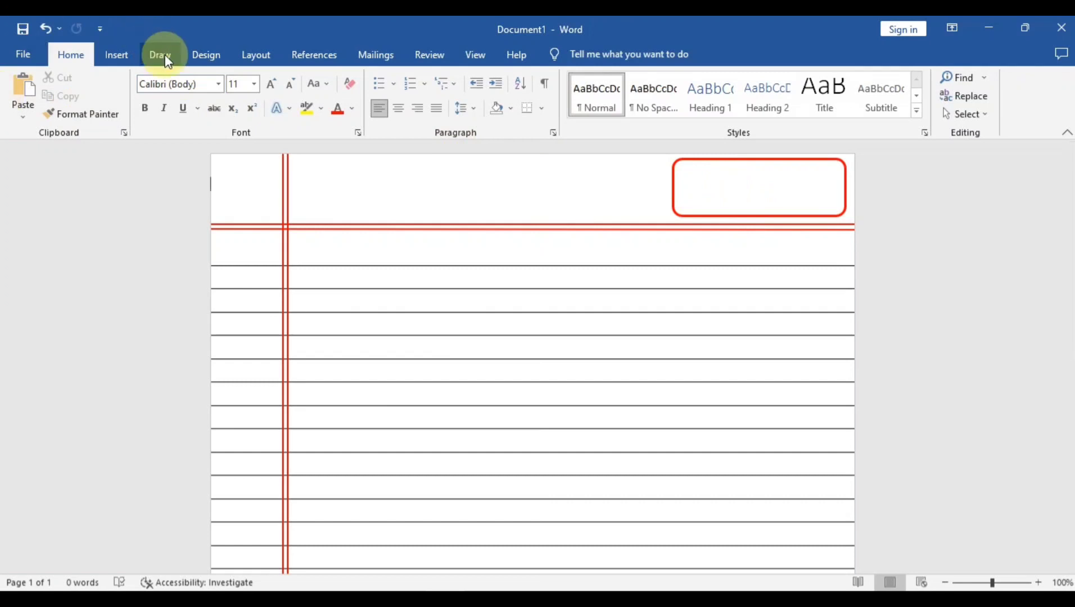
# Step: Draw a text box about 0.24" high and 1.95" wide inside the upper part of the red rounded rectangle
pyautogui.click(112, 55)
pyautogui.click(198, 77)
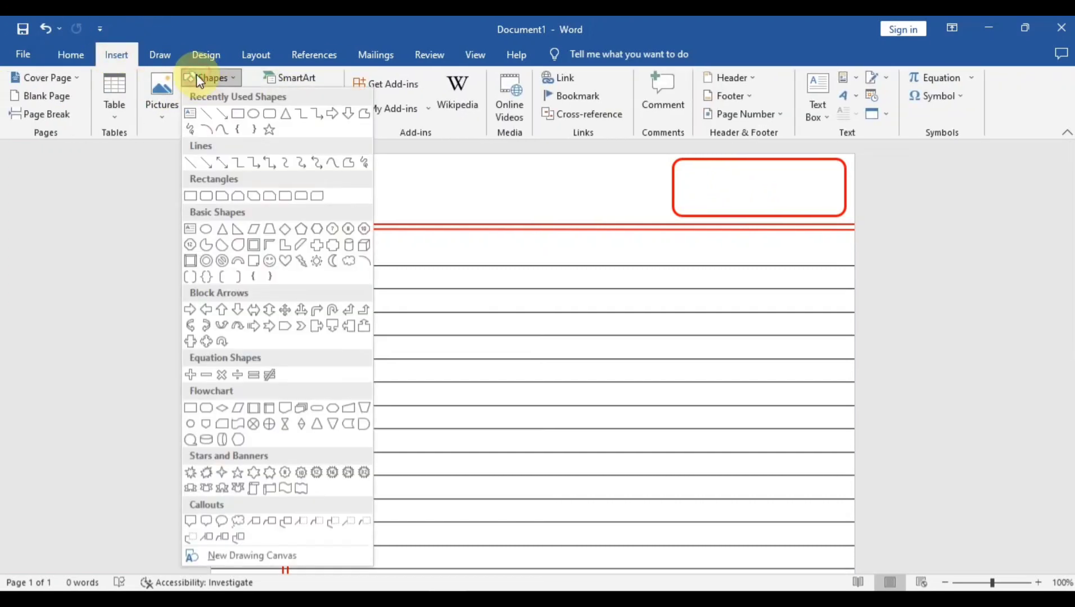
pyautogui.click(188, 108)
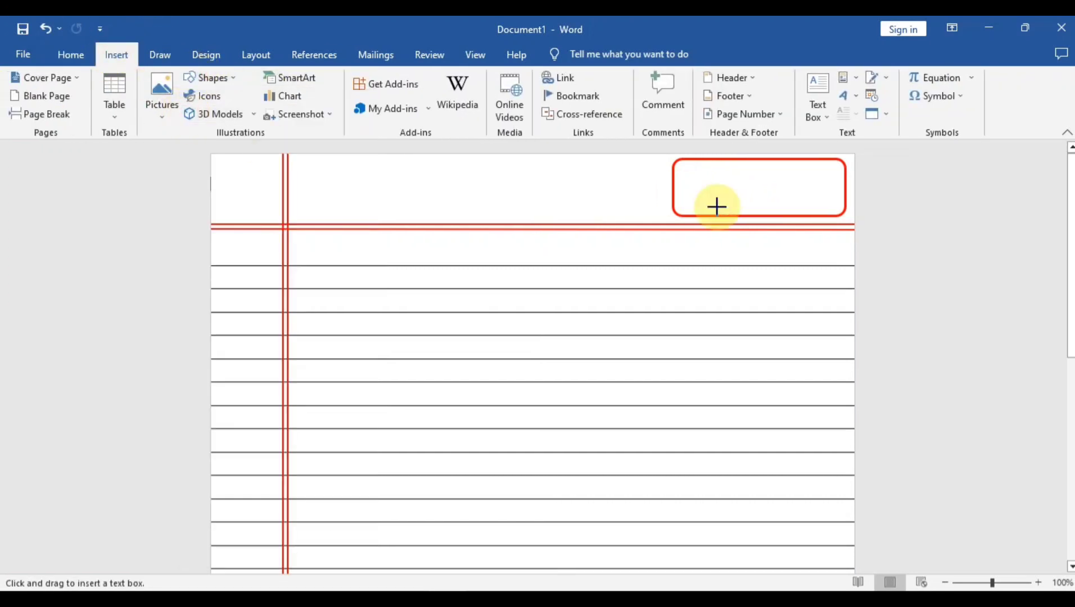
pyautogui.click(686, 170)
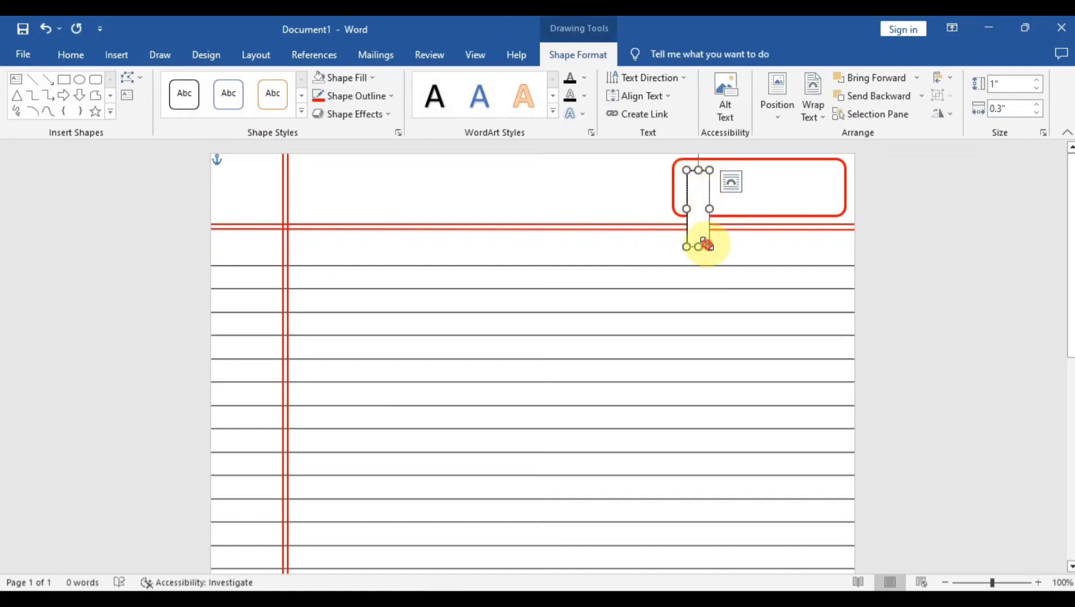
pyautogui.moveTo(706, 243)
pyautogui.mouseDown()
pyautogui.moveTo(789, 195)
pyautogui.moveTo(835, 189)
pyautogui.mouseUp()
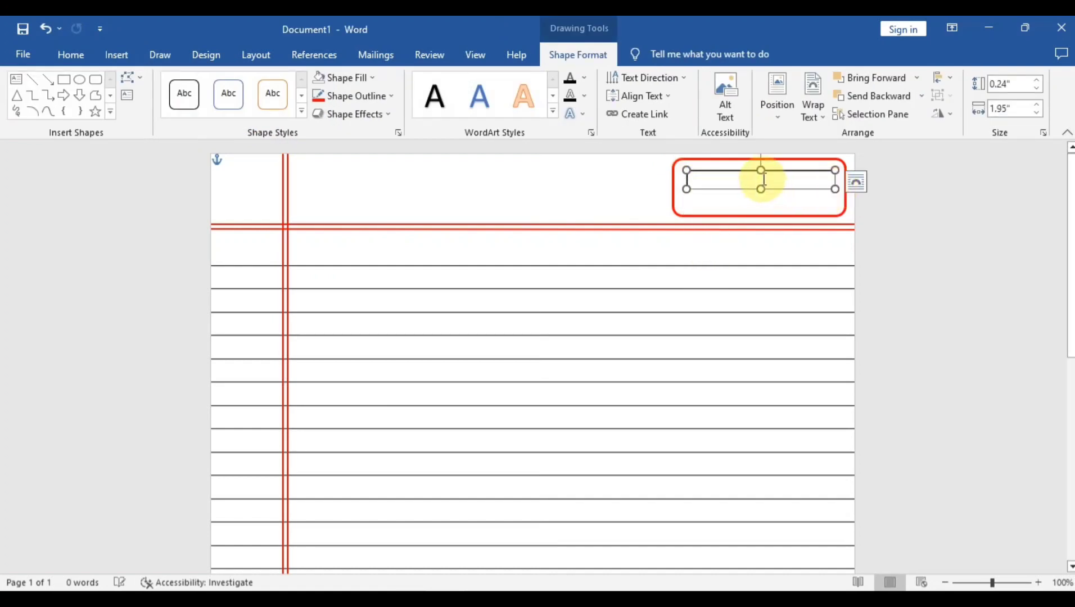
# Step: Enter "Date:" followed by a long underscore line in the text box and enlarge the box to about 0.34" high
pyautogui.write('n\\')
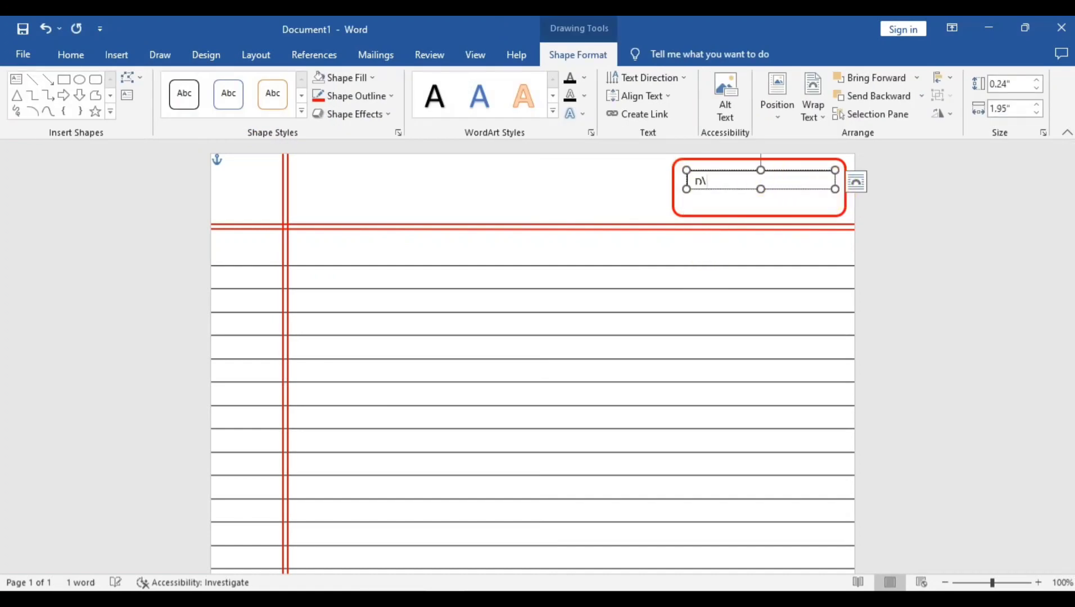
pyautogui.write('n')
pyautogui.click(761, 175)
pyautogui.write('-')
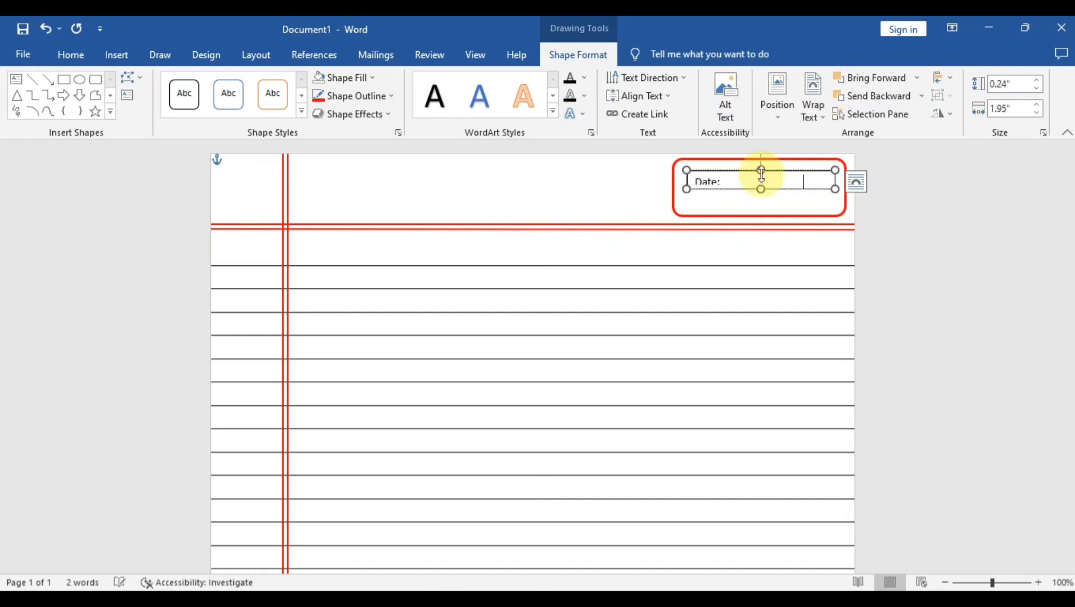
pyautogui.moveTo(758, 189); pyautogui.dragTo(758, 197)
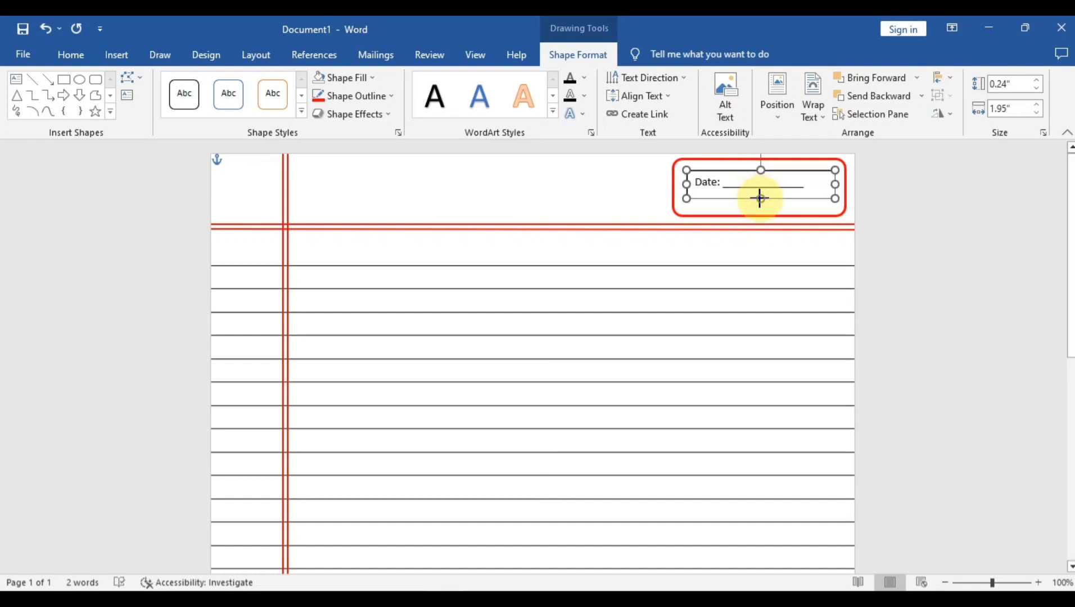
pyautogui.click(808, 186)
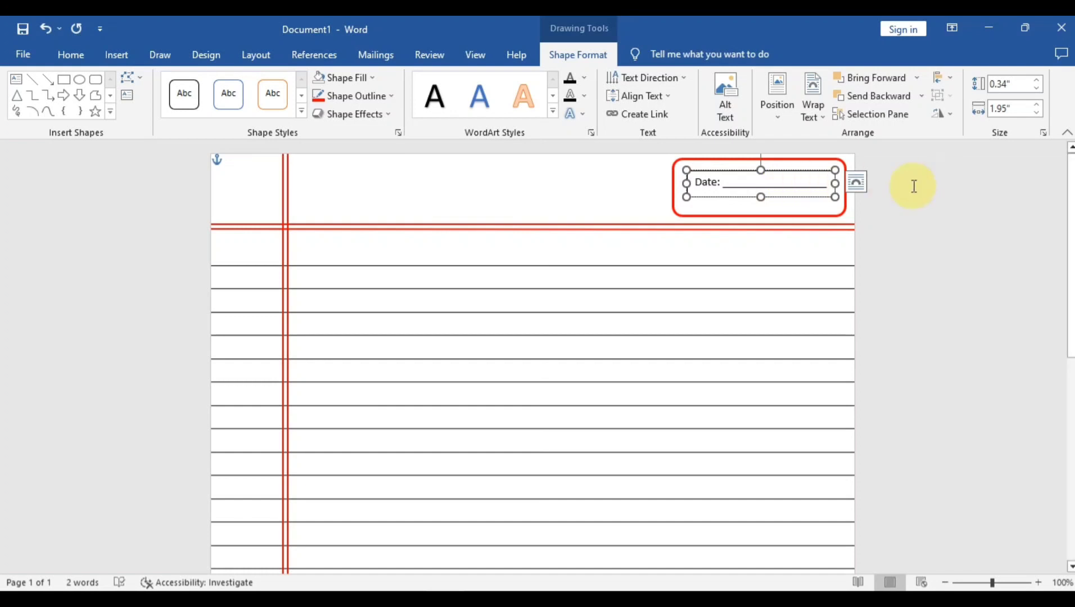
# Step: Remove the outline from the Date text box
pyautogui.click(946, 199)
pyautogui.click(776, 180)
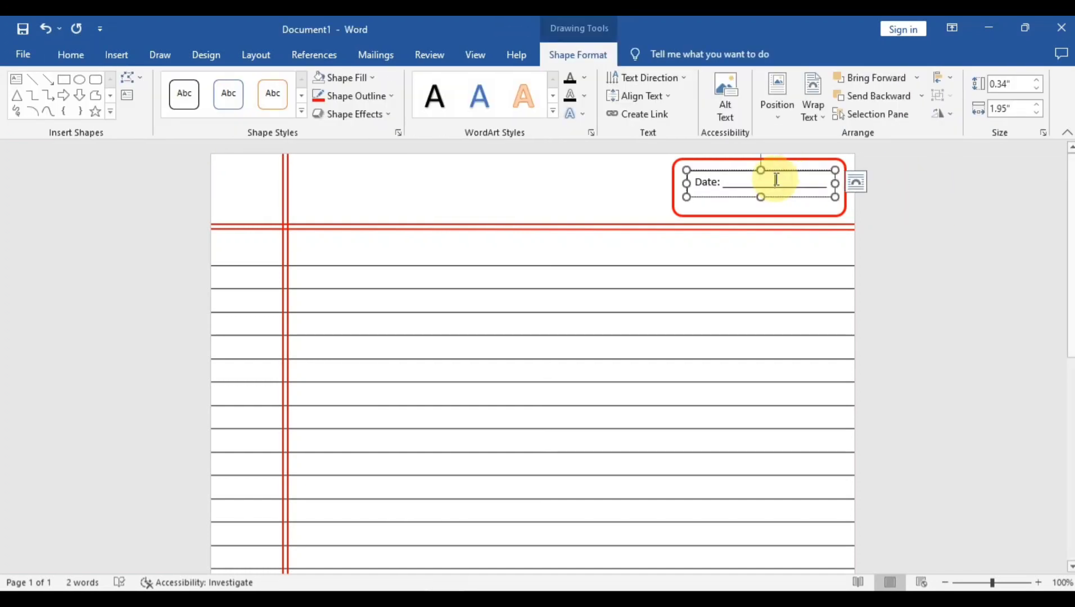
pyautogui.rightClick(721, 180)
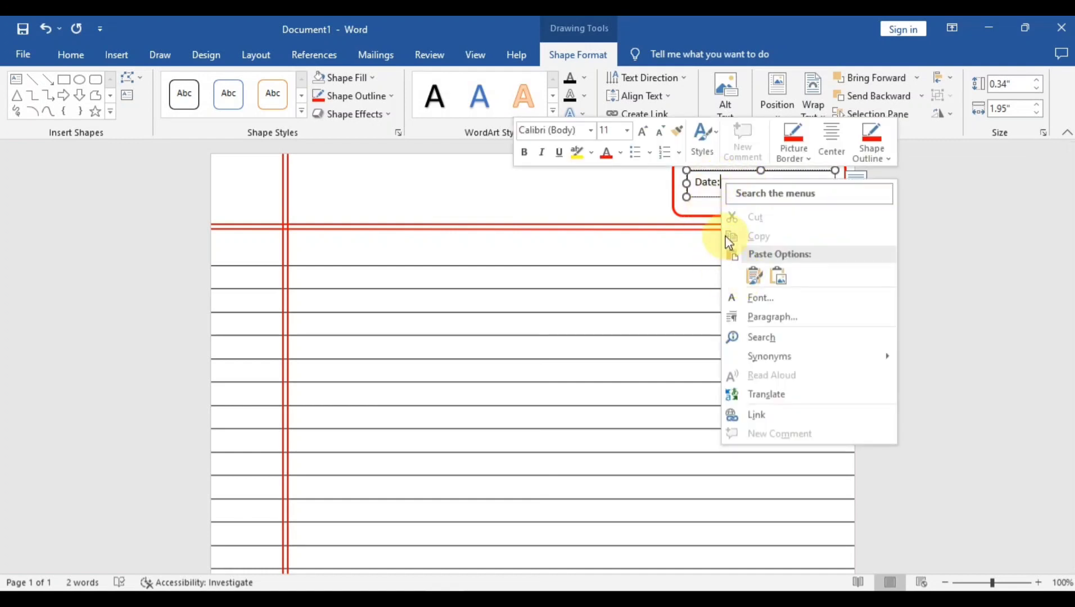
pyautogui.click(981, 289)
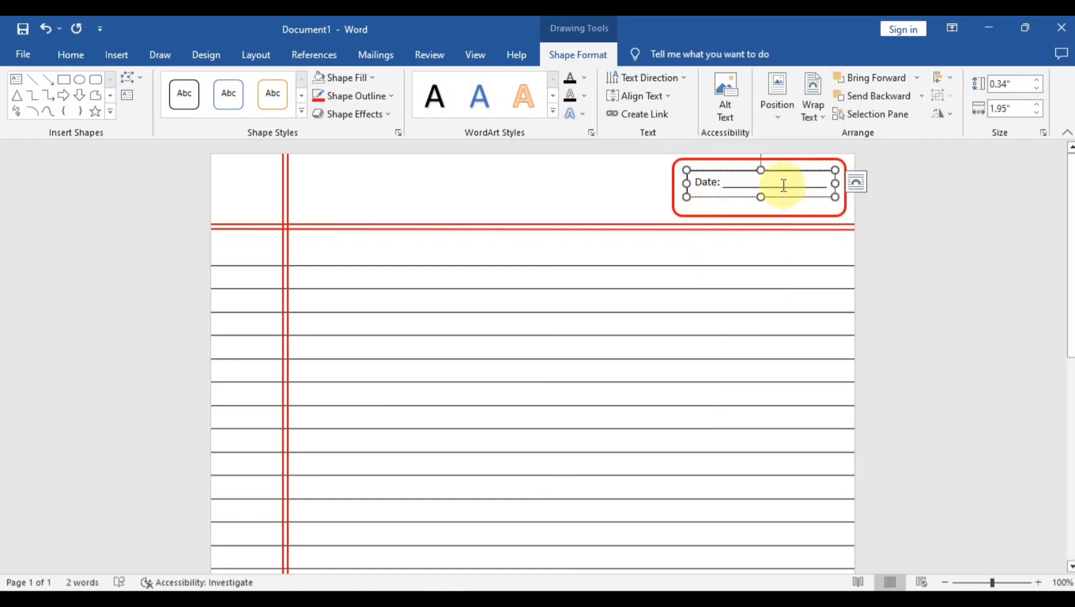
pyautogui.click(356, 96)
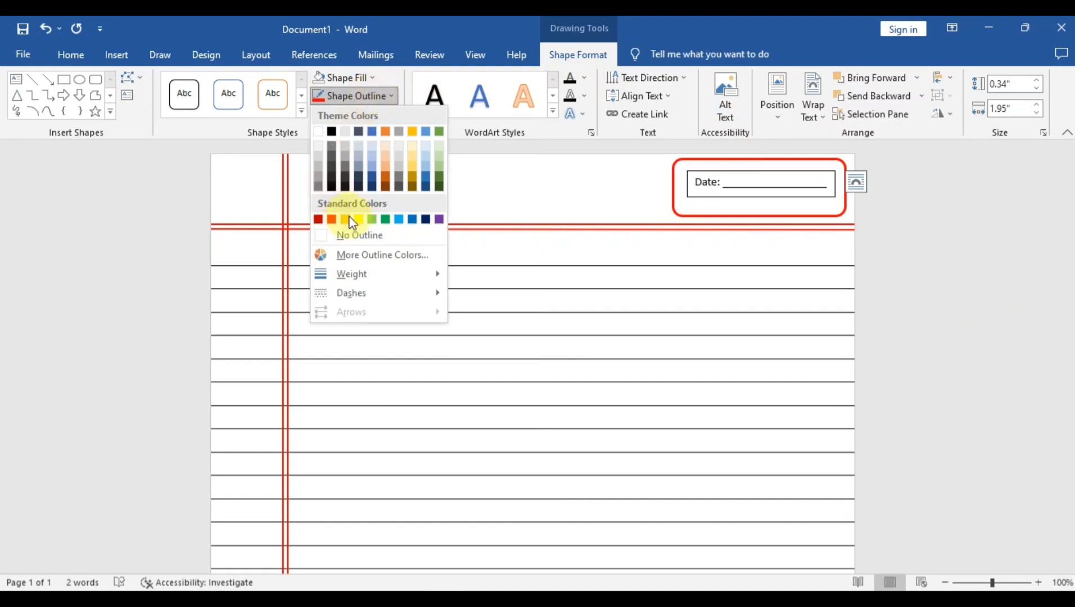
pyautogui.click(354, 236)
pyautogui.click(929, 192)
# Step: Set the font colour of the Date label and its underscore line to standard red
pyautogui.click(754, 179)
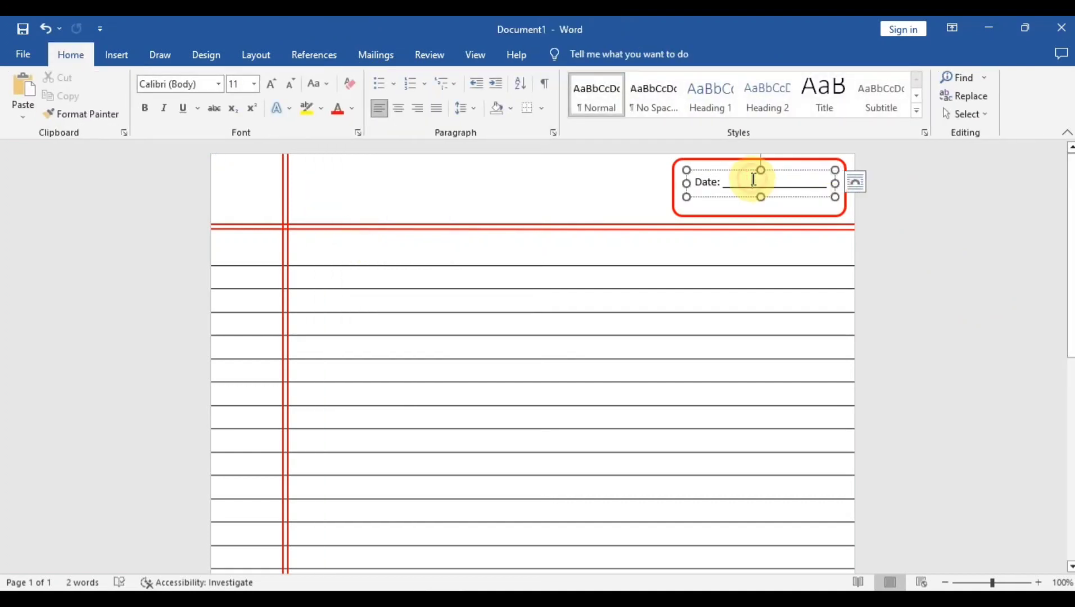
pyautogui.tripleClick(729, 177)
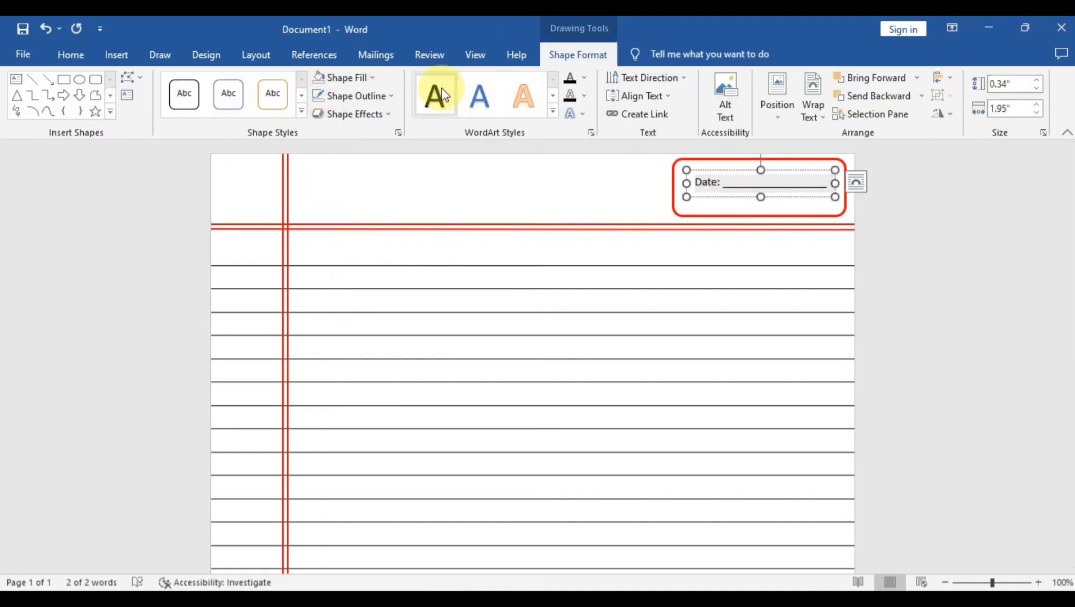
pyautogui.click(71, 55)
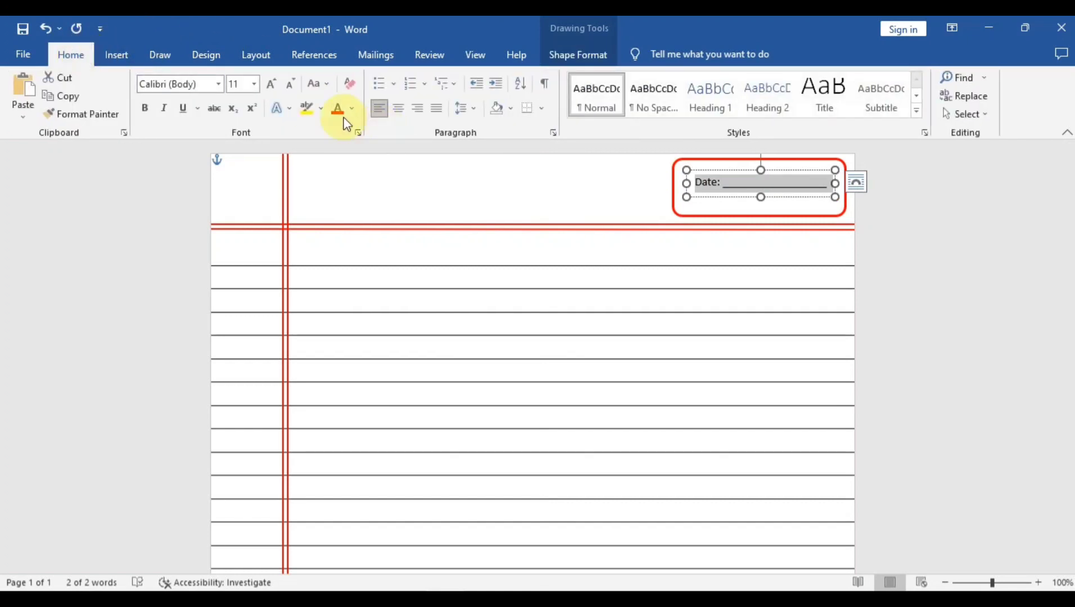
pyautogui.click(352, 108)
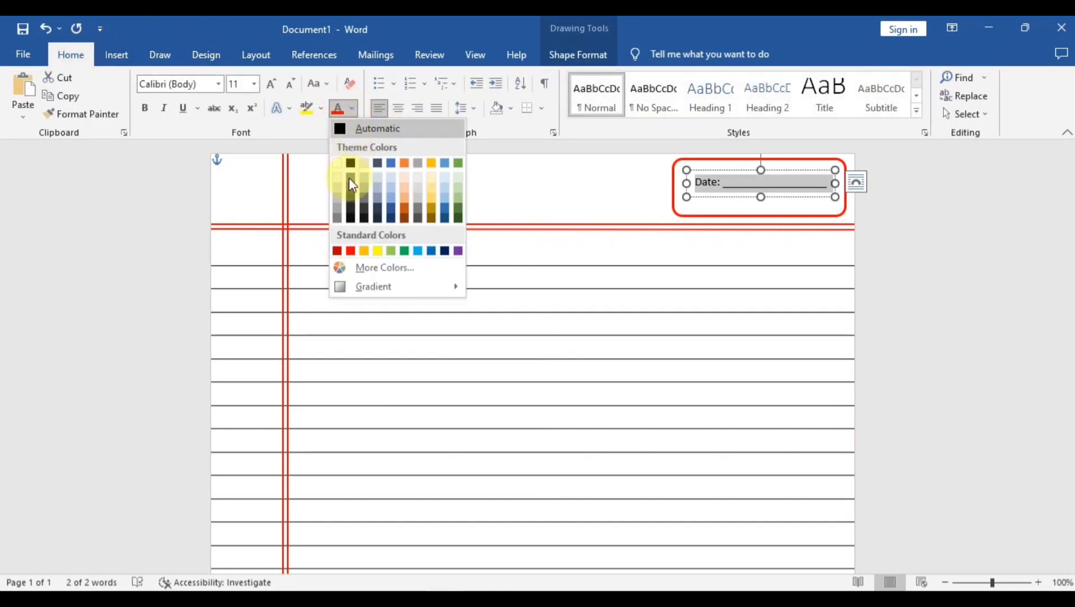
pyautogui.click(351, 249)
pyautogui.click(903, 191)
# Step: Paste the red Date line over itself in the text box and reduce the box's height to about 0.28"
pyautogui.click(762, 176)
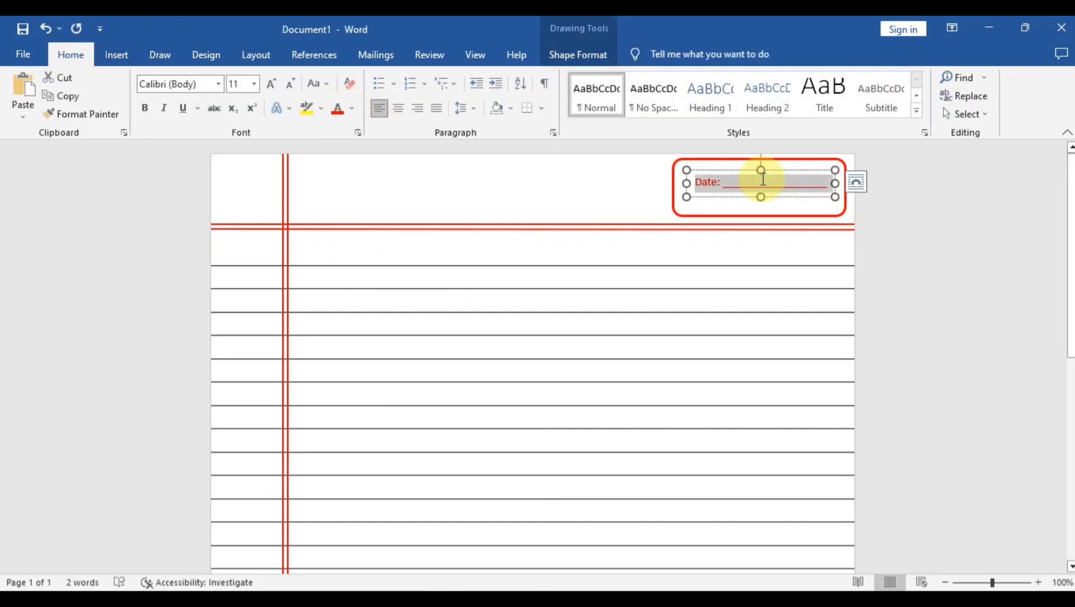
pyautogui.hotkey('ctrl', 'v')
pyautogui.click(924, 216)
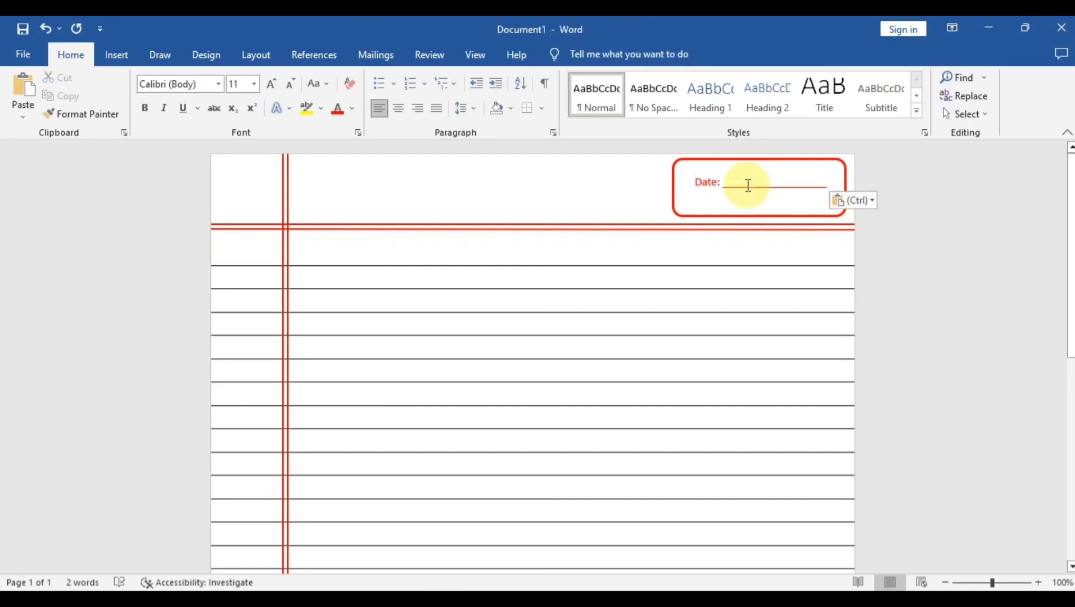
pyautogui.click(747, 185)
pyautogui.moveTo(761, 197); pyautogui.dragTo(760, 192)
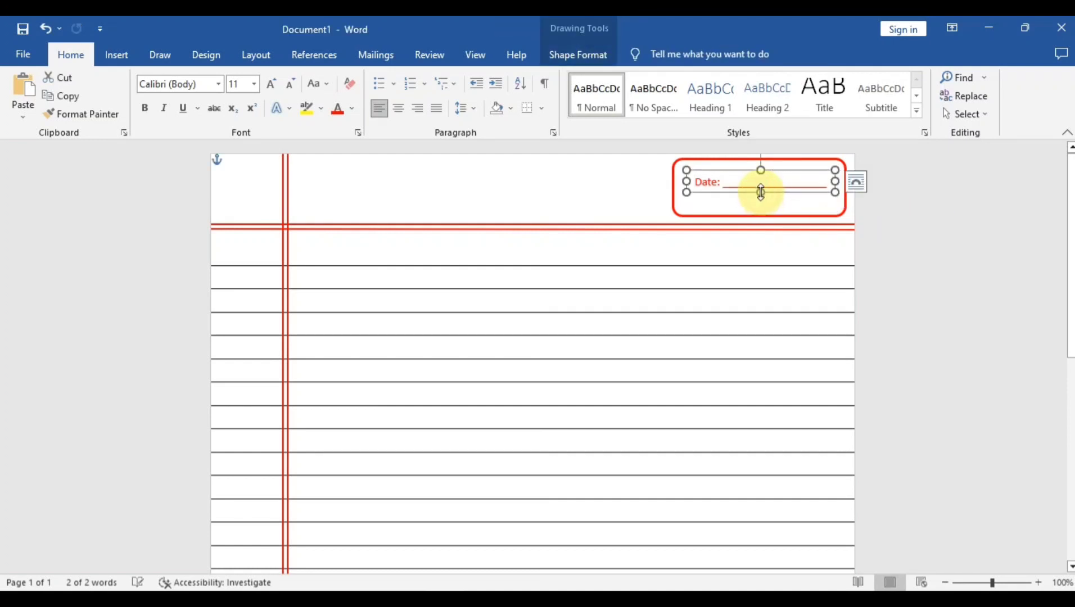
# Step: Copy the Date text box and paste a duplicate of it over the rounded rectangle
pyautogui.rightClick(732, 182)
pyautogui.click(724, 211)
pyautogui.rightClick(724, 214)
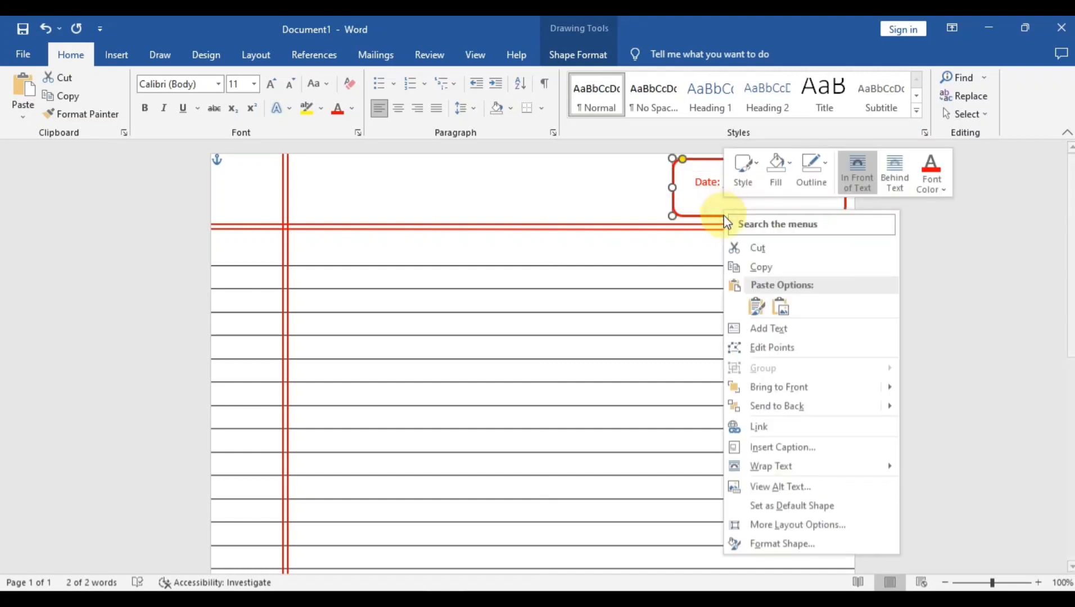
pyautogui.click(756, 308)
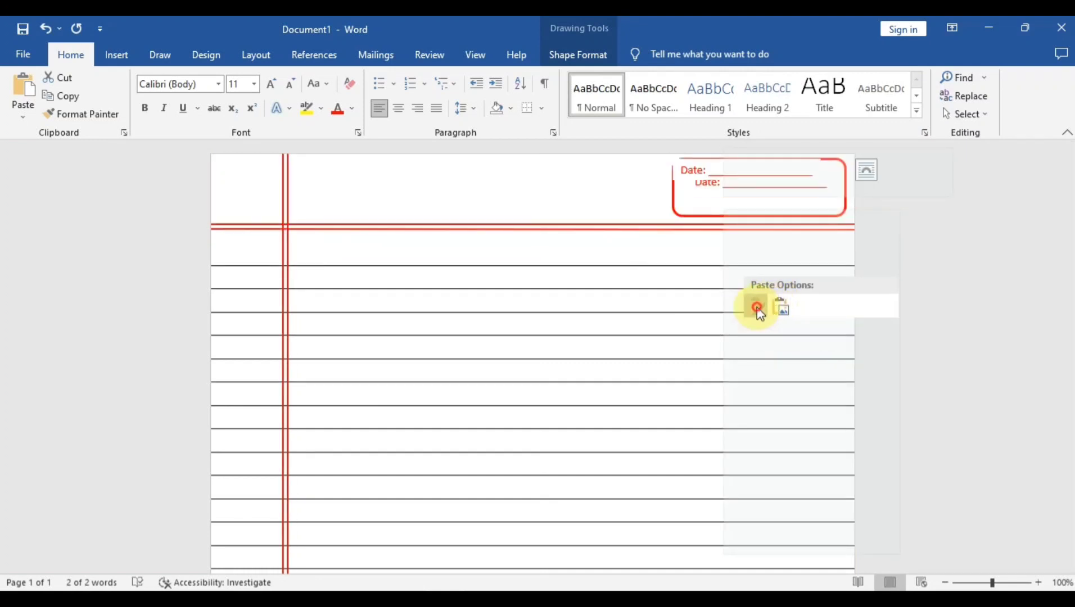
pyautogui.click(973, 241)
# Step: Change the label in the duplicated text box from "Date" to "Page", keeping the colon and underscore line
pyautogui.click(728, 168)
pyautogui.rightClick(726, 180)
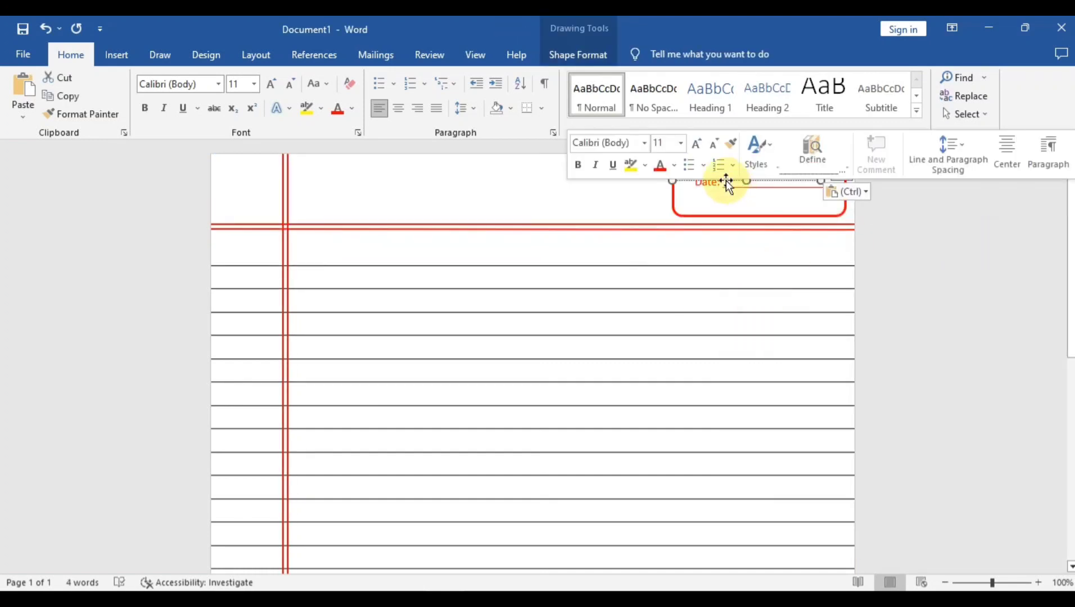
pyautogui.click(990, 219)
pyautogui.click(704, 168)
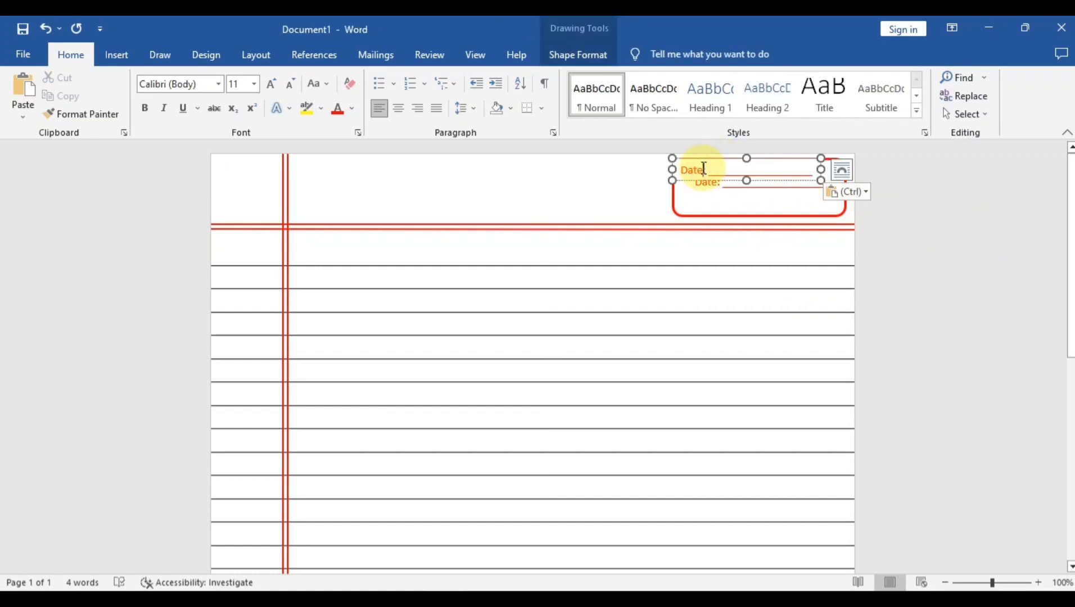
pyautogui.press('BackSpace')
pyautogui.press('BackSpace')
pyautogui.press('BackSpace')
pyautogui.write('Page')
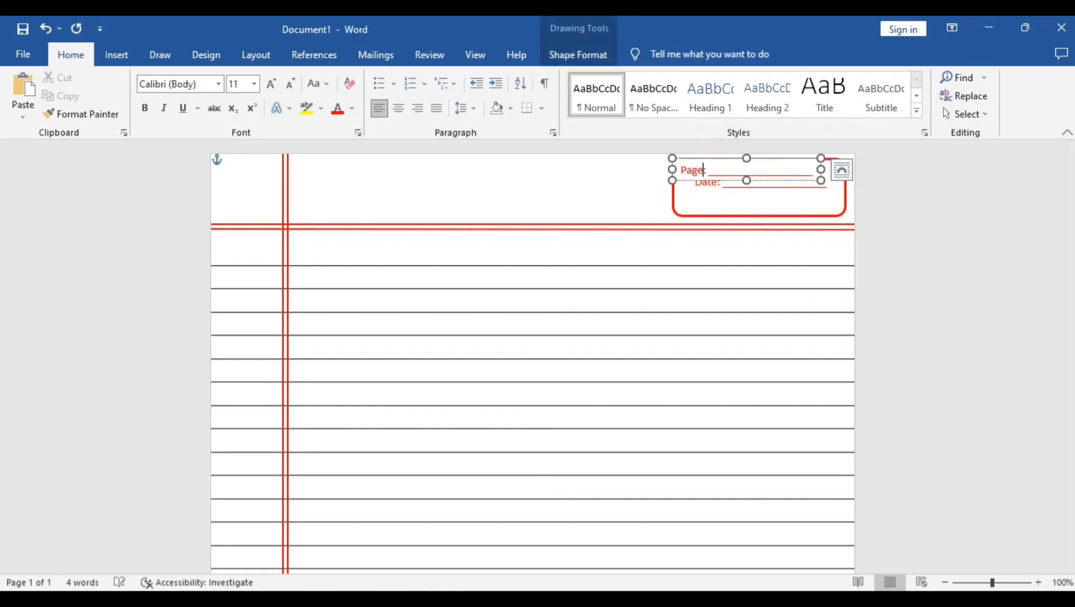
pyautogui.click(919, 215)
# Step: Move the Page text box directly below the Date line, aligned inside the rounded rectangle, and remove its outline
pyautogui.click(672, 165)
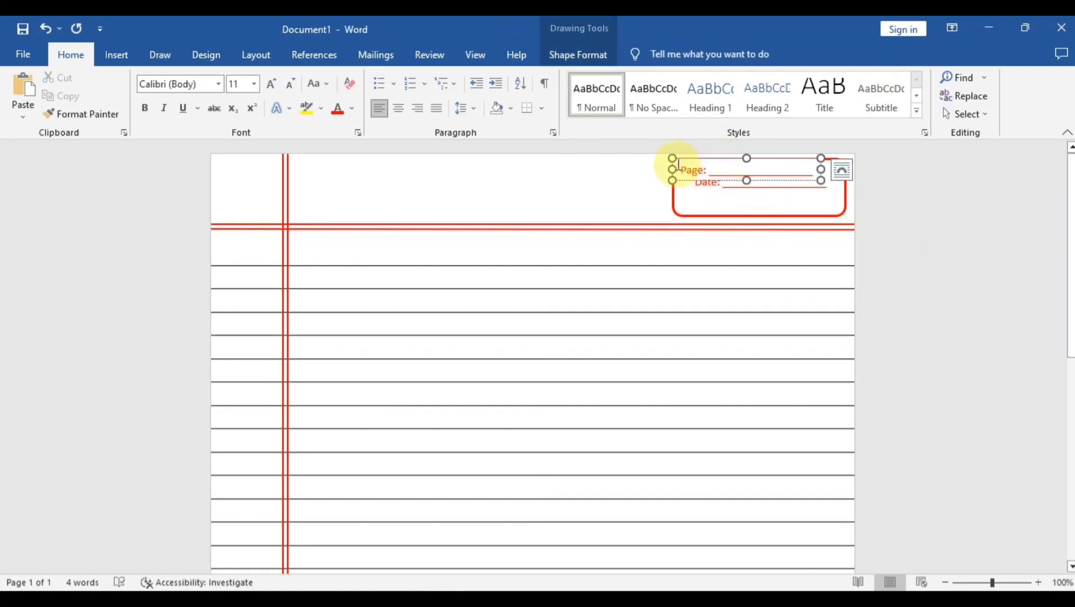
pyautogui.moveTo(742, 161); pyautogui.dragTo(744, 195)
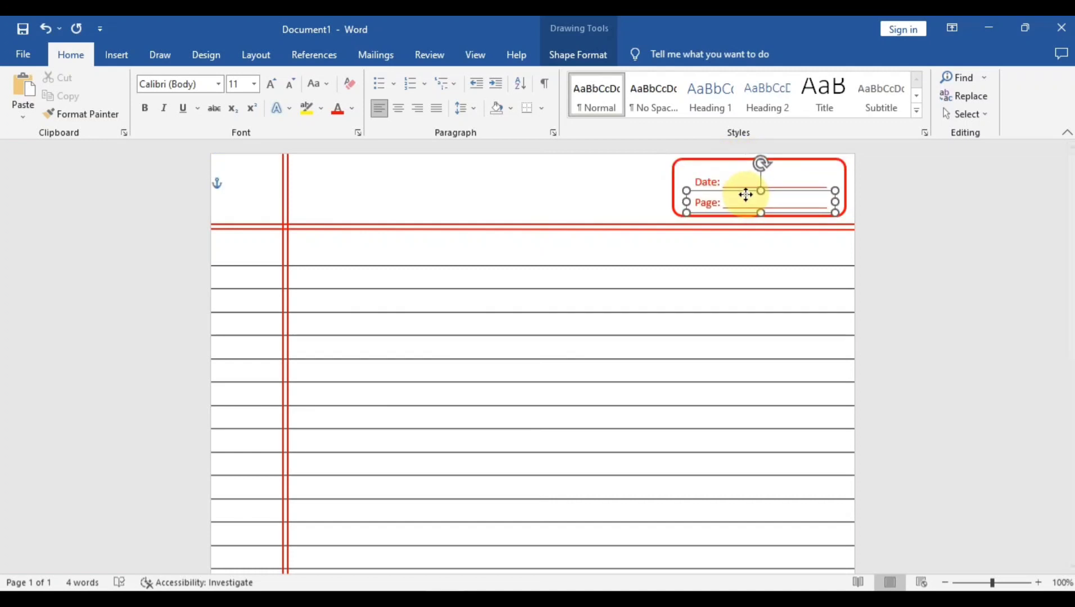
pyautogui.rightClick(746, 197)
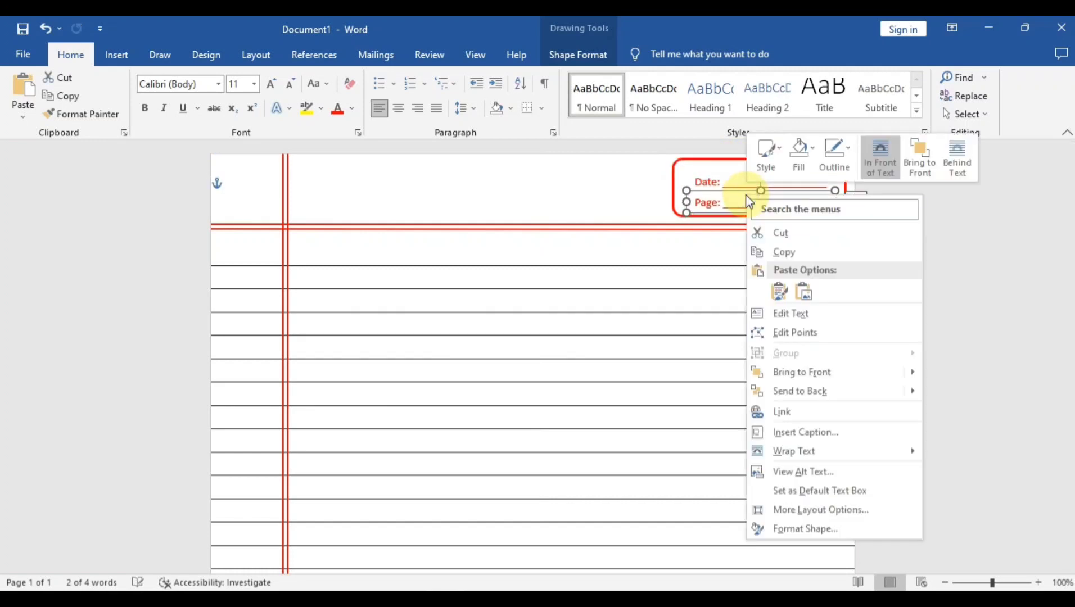
pyautogui.click(588, 52)
pyautogui.click(348, 96)
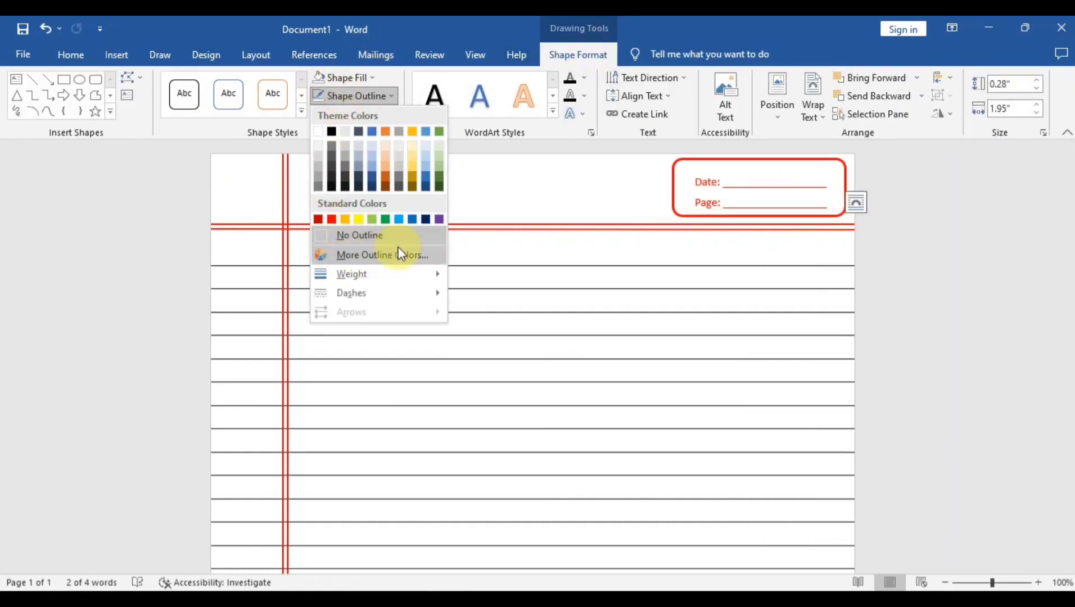
pyautogui.click(364, 234)
pyautogui.click(999, 251)
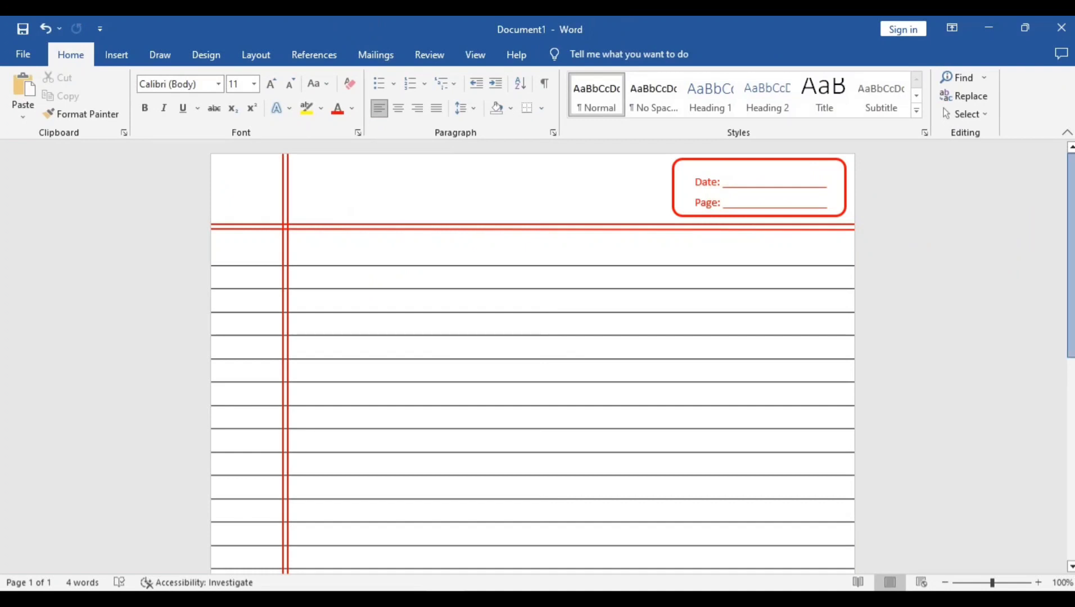
pyautogui.moveTo(1071, 253)
pyautogui.mouseDown()
pyautogui.moveTo(1070, 452)
pyautogui.moveTo(1071, 253)
pyautogui.mouseUp()
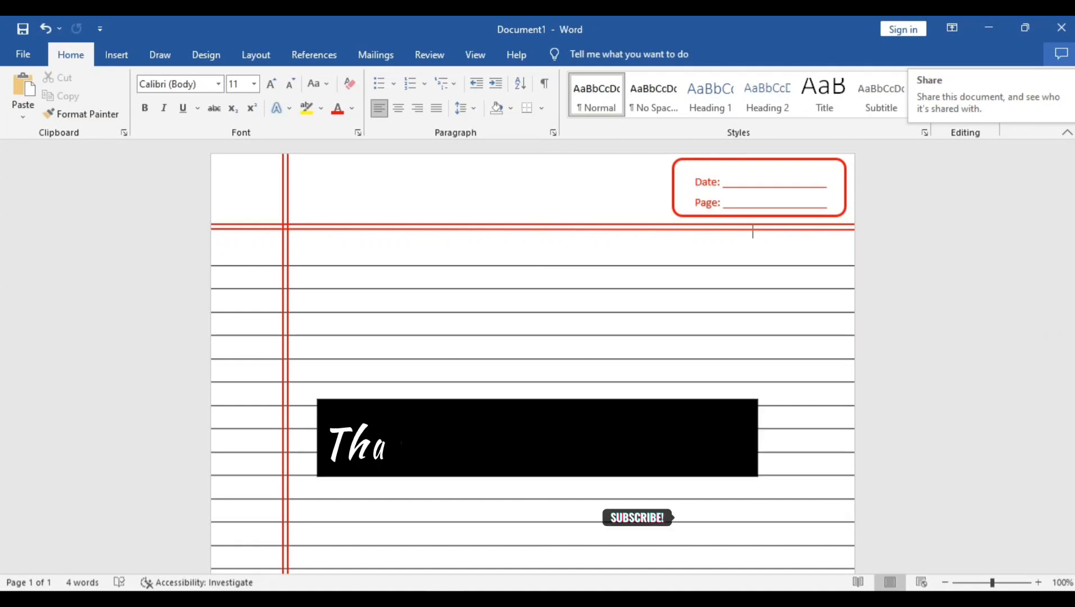
pyautogui.click(548, 348)
pyautogui.scroll(-5, 533, 360)
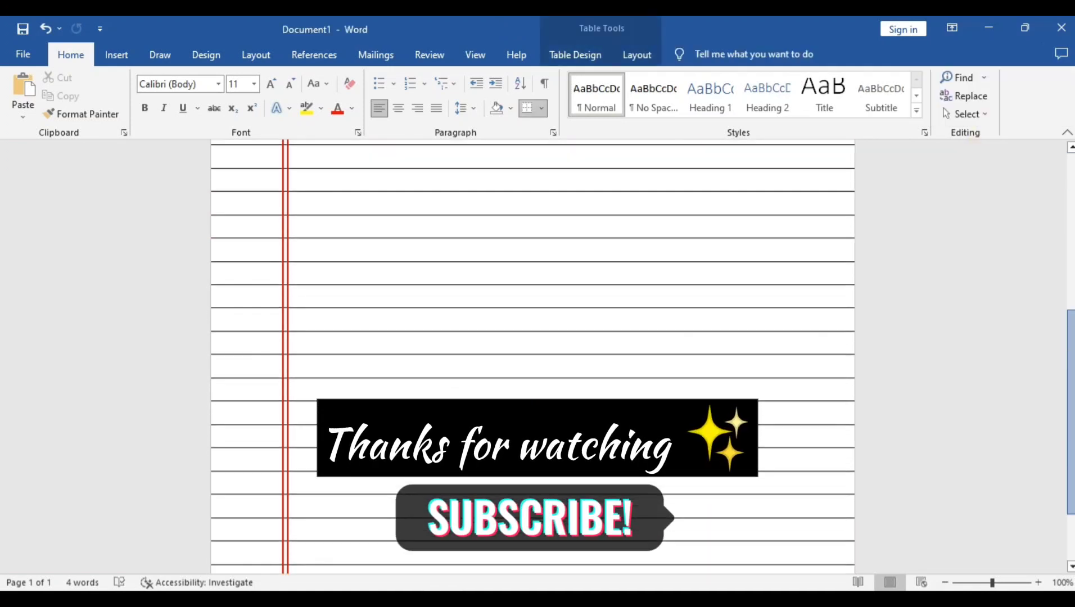